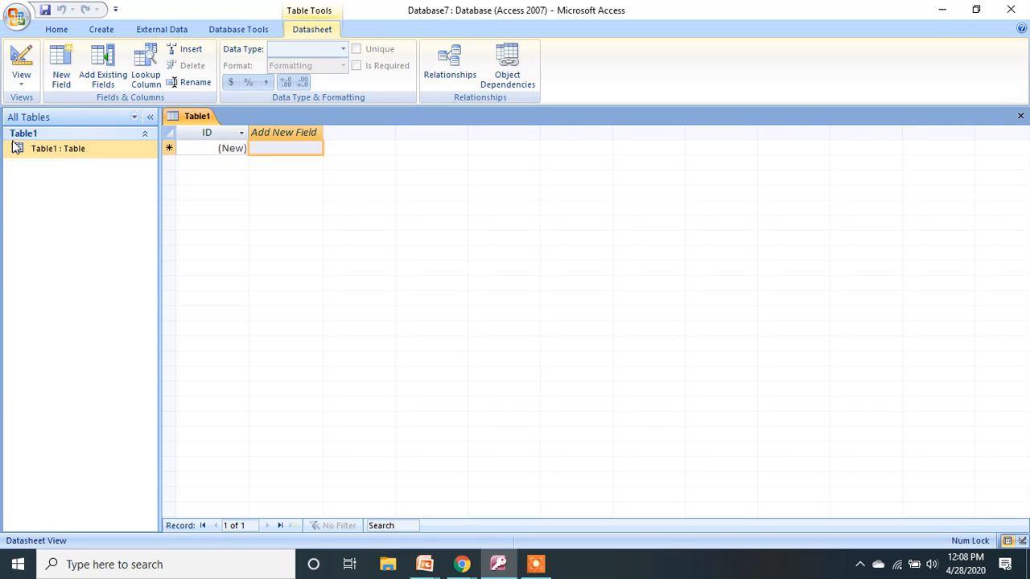
Switch Table1 to Design view and enter 'employee' as its name in the Save As dialog.
{"action": "left_click", "coordinate": [21, 87]}
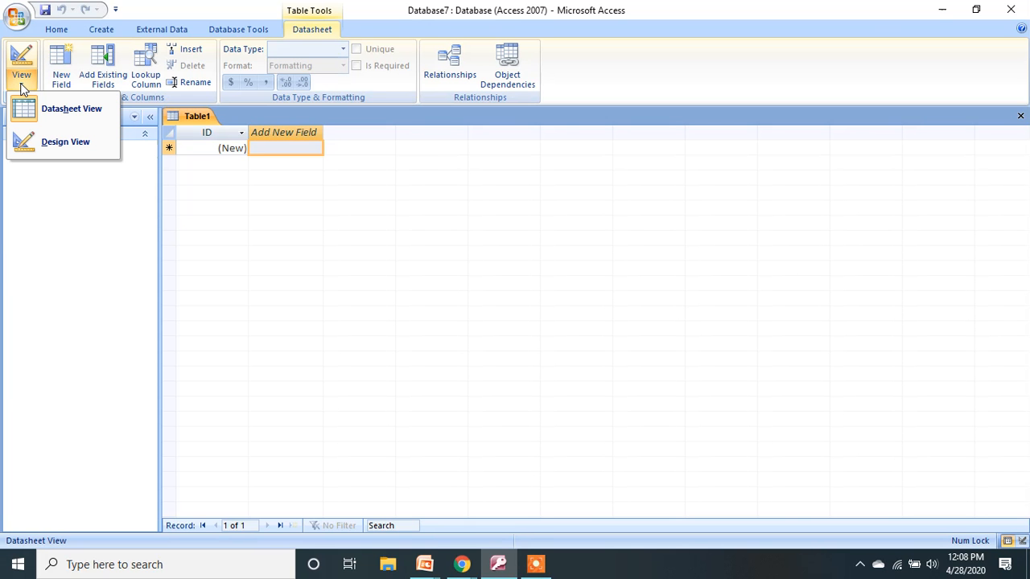
{"action": "left_click", "coordinate": [34, 145]}
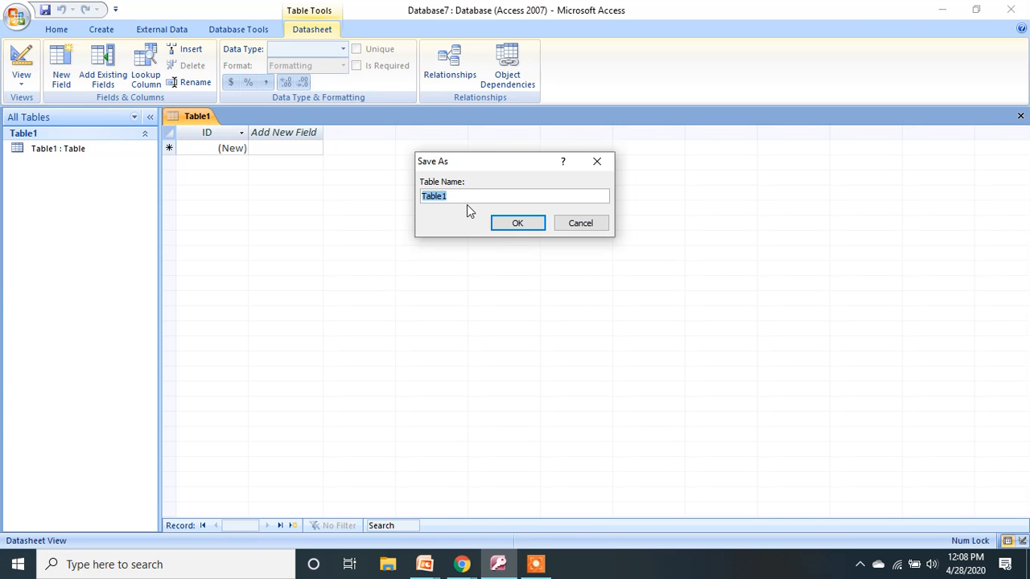
{"action": "left_click", "coordinate": [470, 197]}
{"action": "left_click_drag", "start_coordinate": [436, 211], "coordinate": [409, 208]}
{"action": "type", "text": "employee"}
Save the table as employee and rename the first field to empid with Text type.
{"action": "left_click", "coordinate": [517, 223]}
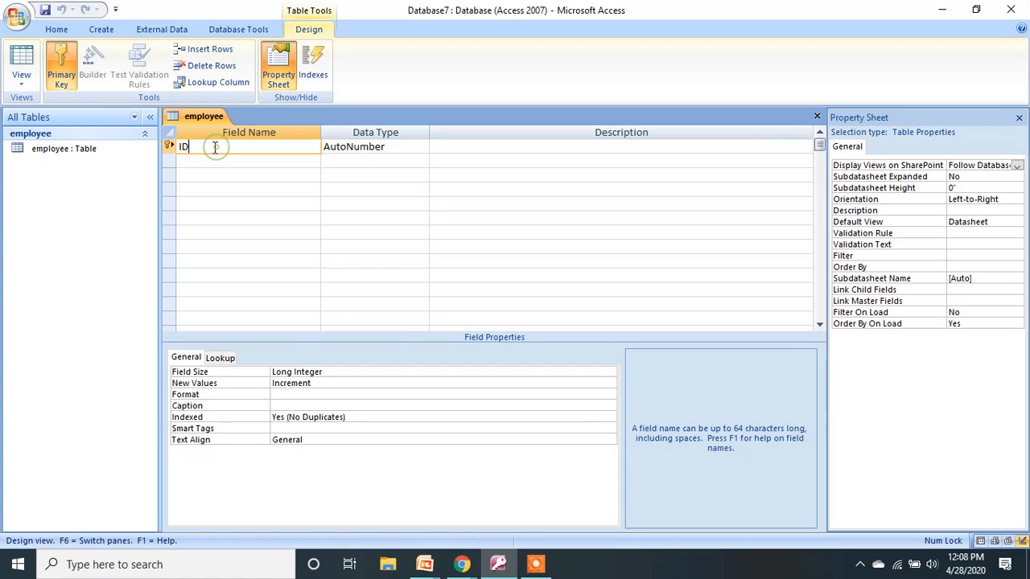
{"action": "type", "text": "empid"}
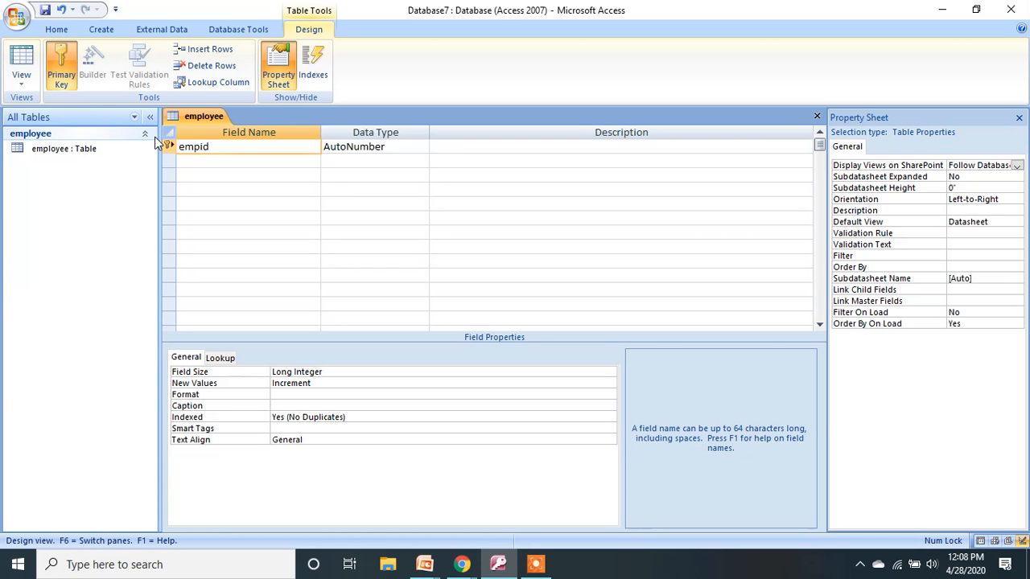
{"action": "key", "text": "Tab"}
{"action": "type", "text": "t"}
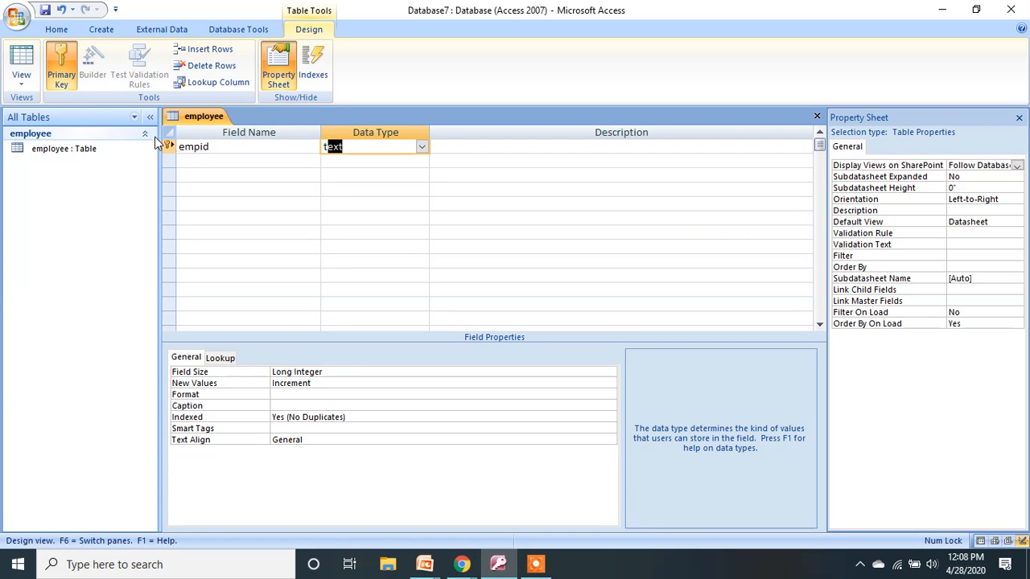
{"action": "key", "text": "Tab"}
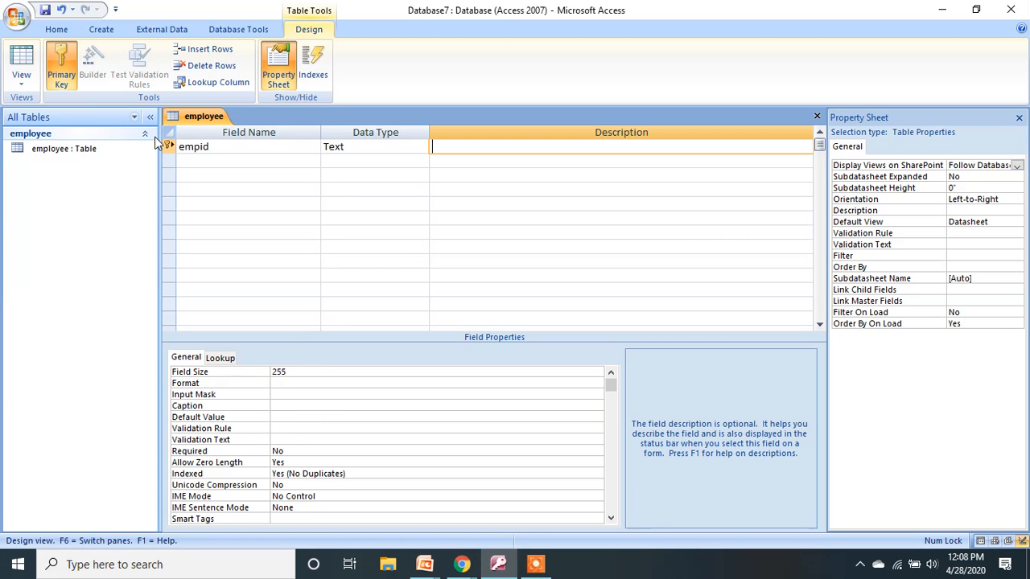
Add Text fields empname, address and gender below empid.
{"action": "key", "text": "Tab"}
{"action": "type", "text": "empname"}
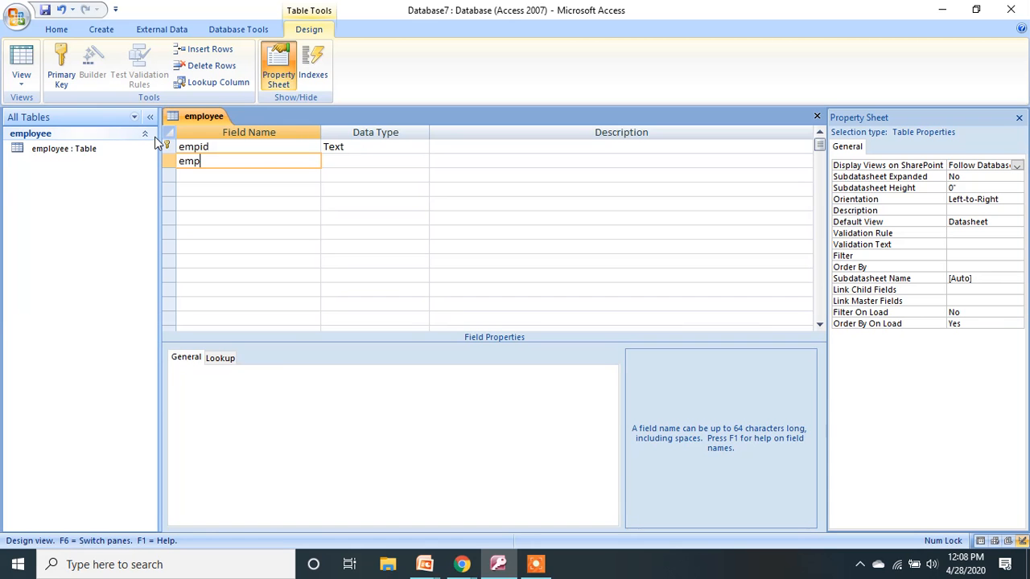
{"action": "key", "text": "Tab"}
{"action": "key", "text": "Tab"}
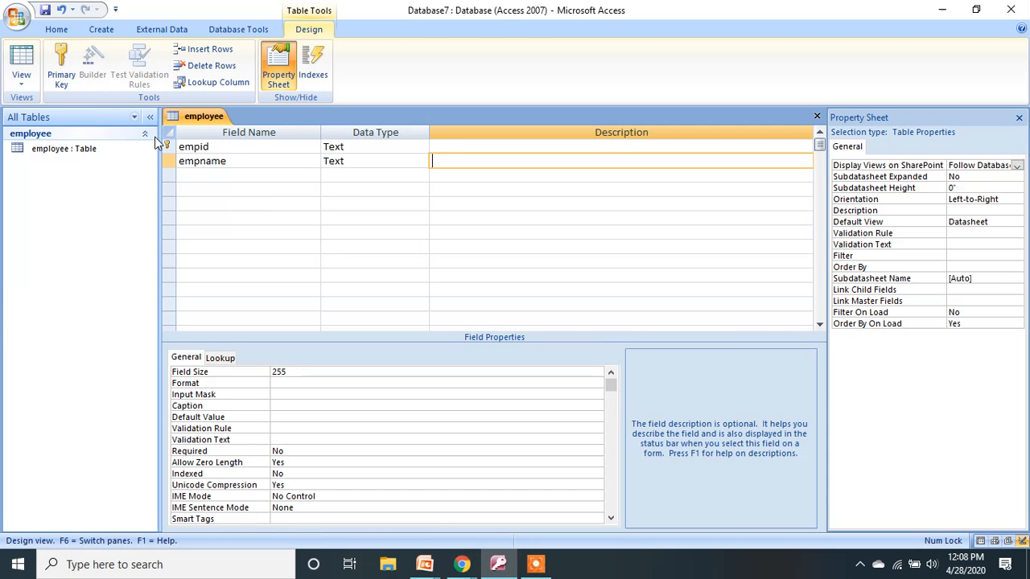
{"action": "key", "text": "Tab"}
{"action": "type", "text": "a"}
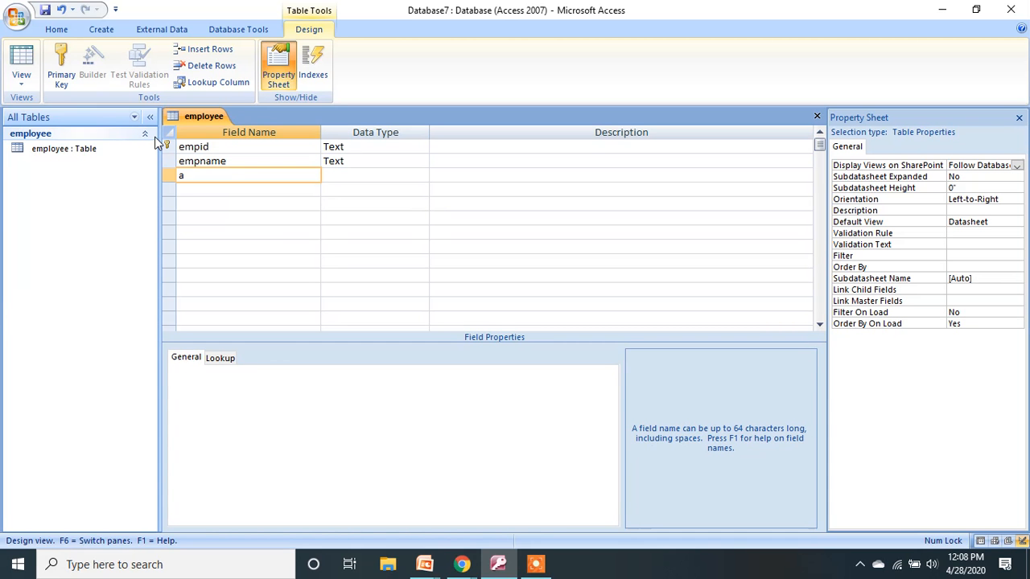
{"action": "type", "text": "dr"}
{"action": "type", "text": "ress"}
{"action": "key", "text": "Tab"}
{"action": "key", "text": "Tab"}
{"action": "key", "text": "Tab"}
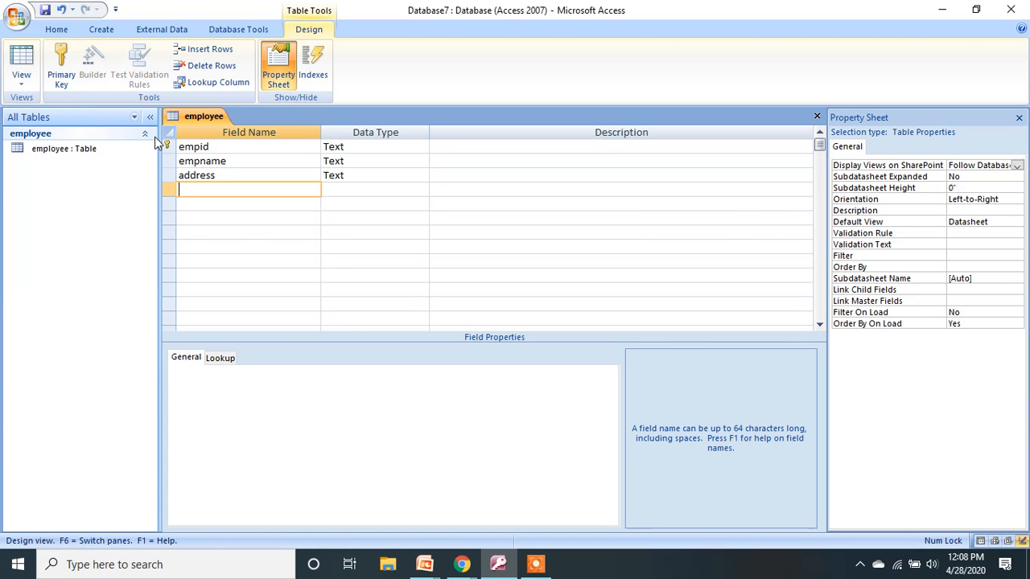
{"action": "type", "text": "gender"}
{"action": "key", "text": "Tab"}
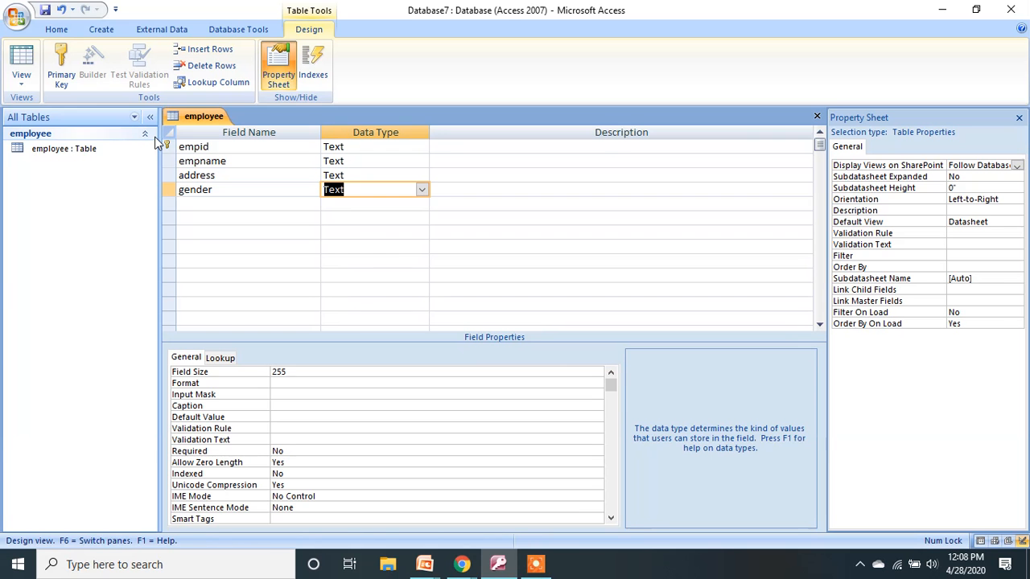
Make gender a Lookup Wizard field with the typed values male and female.
{"action": "left_click", "coordinate": [422, 190]}
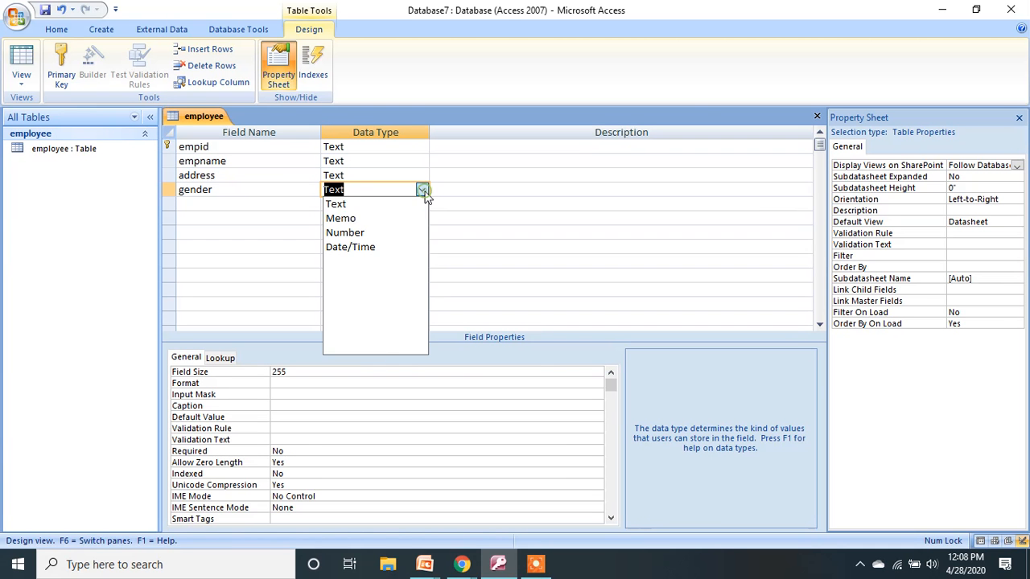
{"action": "left_click", "coordinate": [366, 347]}
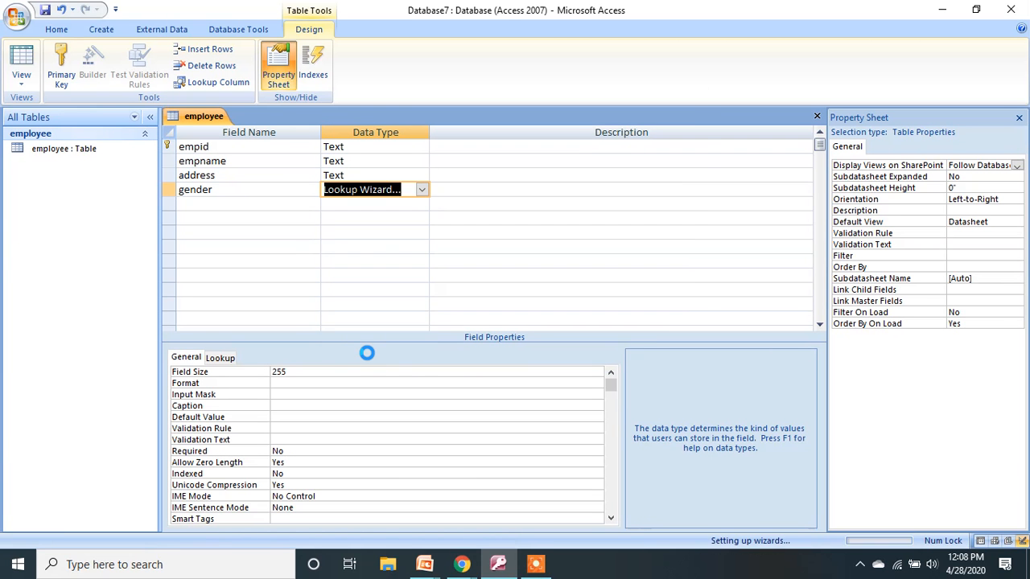
{"action": "left_click", "coordinate": [465, 204]}
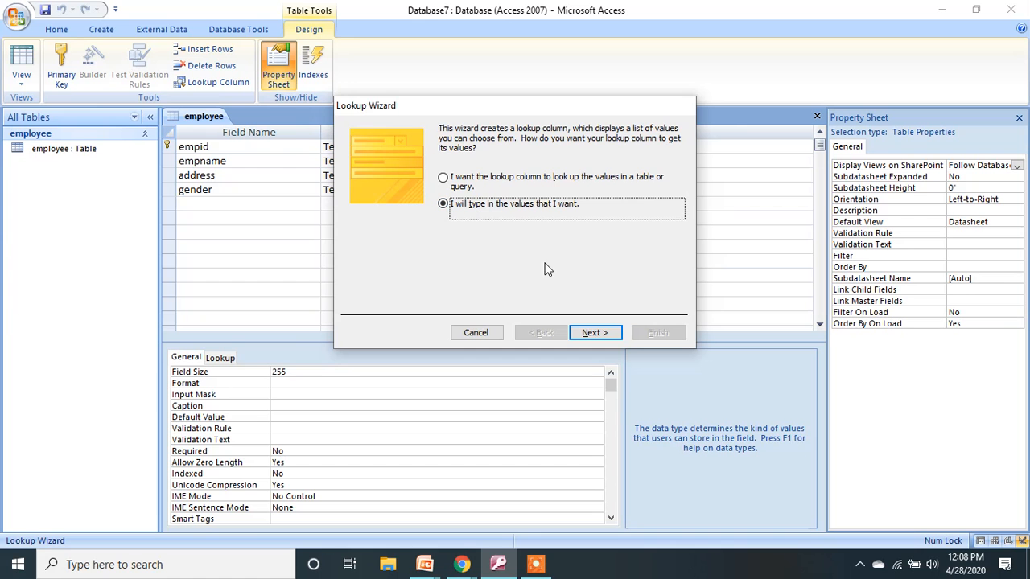
{"action": "left_click", "coordinate": [595, 332]}
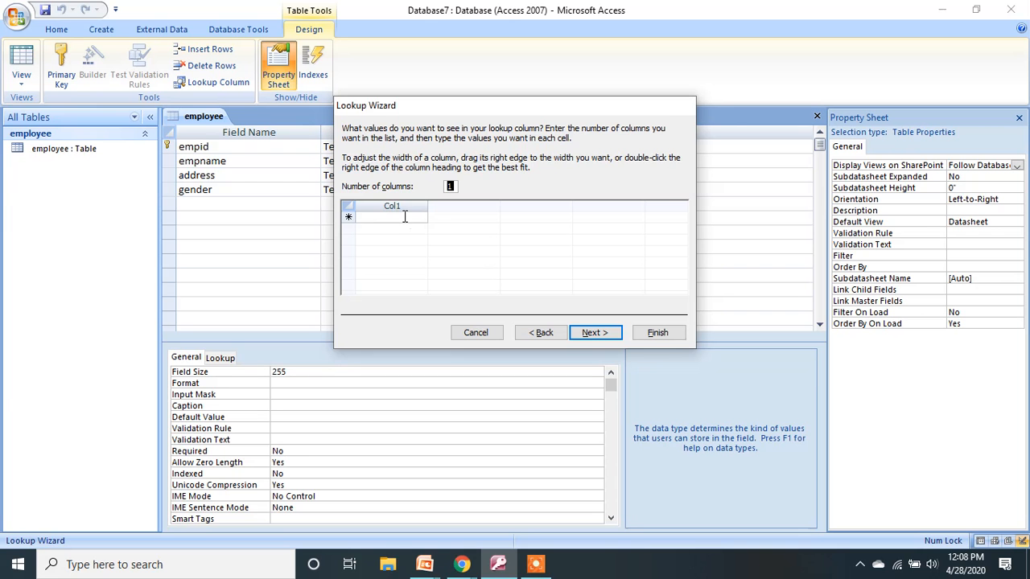
{"action": "left_click", "coordinate": [401, 218]}
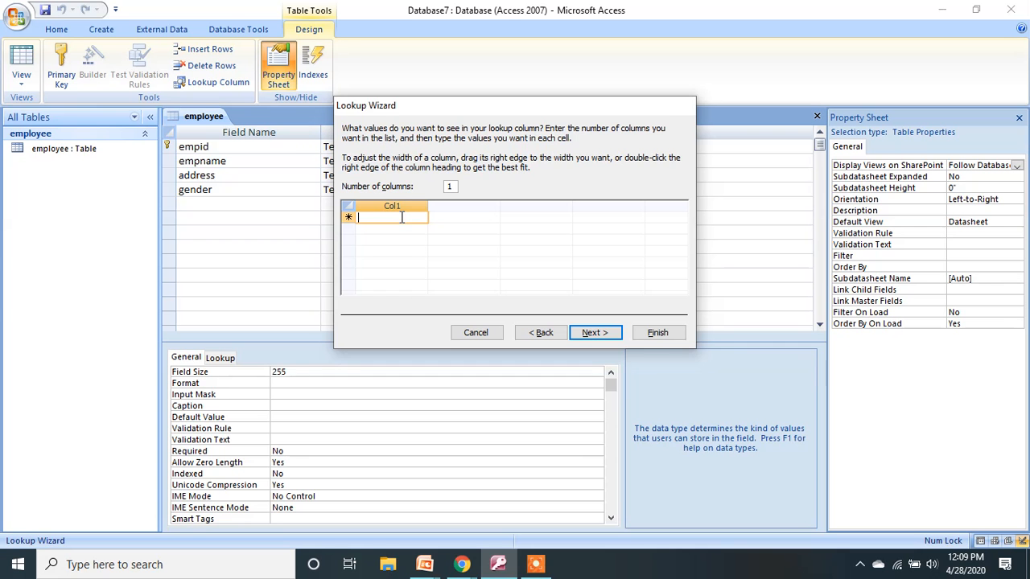
{"action": "type", "text": "male"}
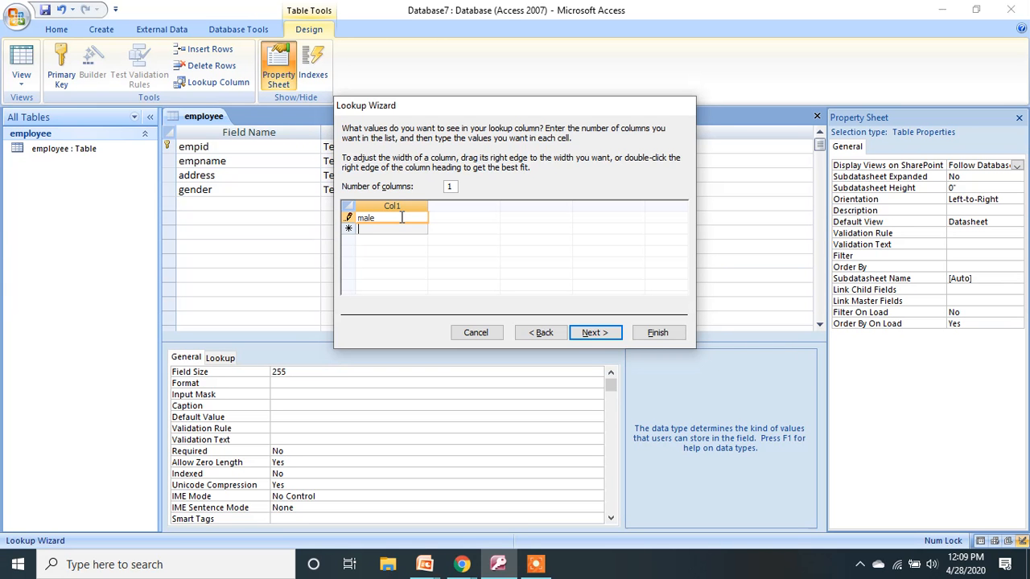
{"action": "key", "text": "Return"}
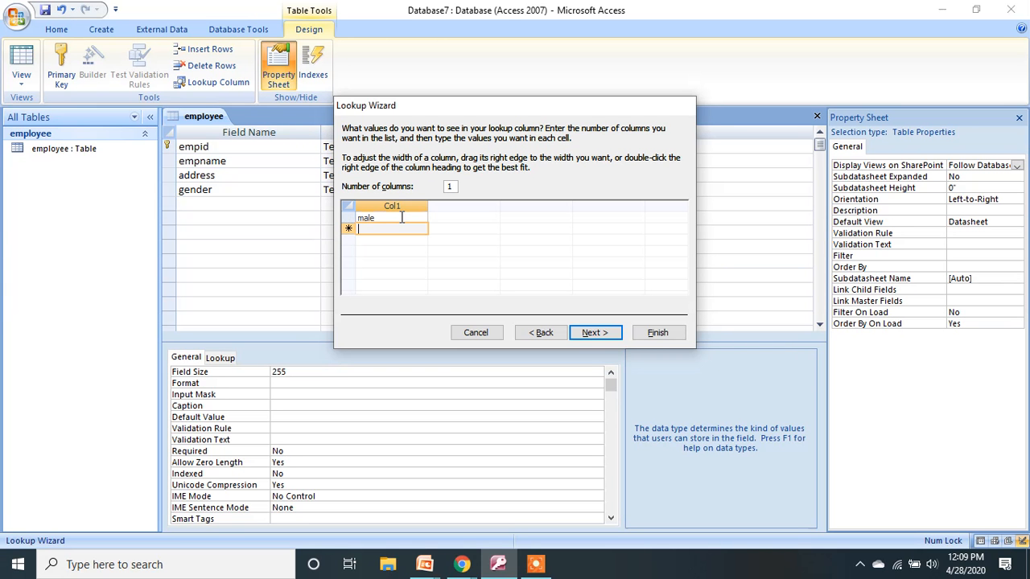
{"action": "type", "text": "female"}
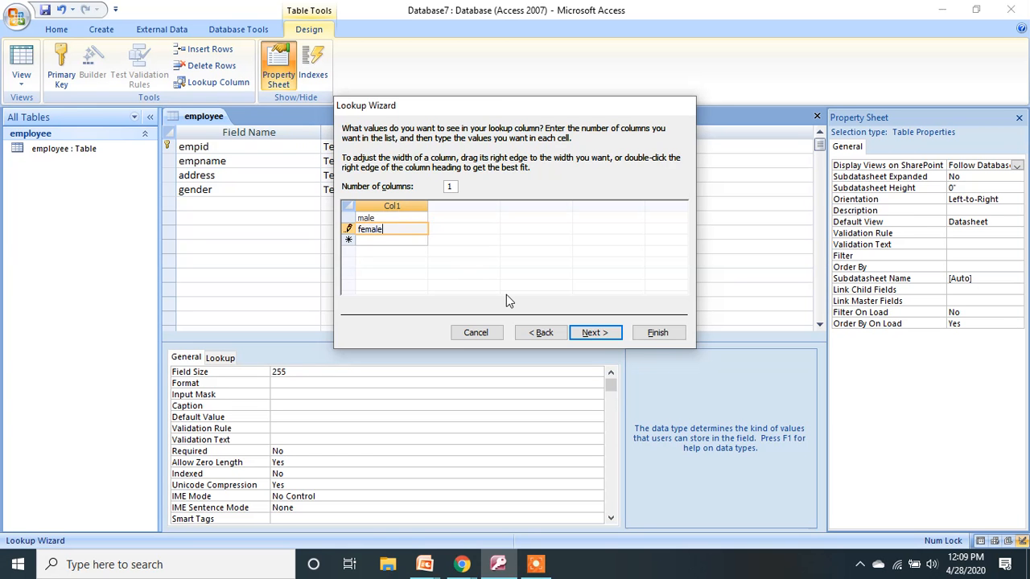
{"action": "left_click", "coordinate": [593, 332]}
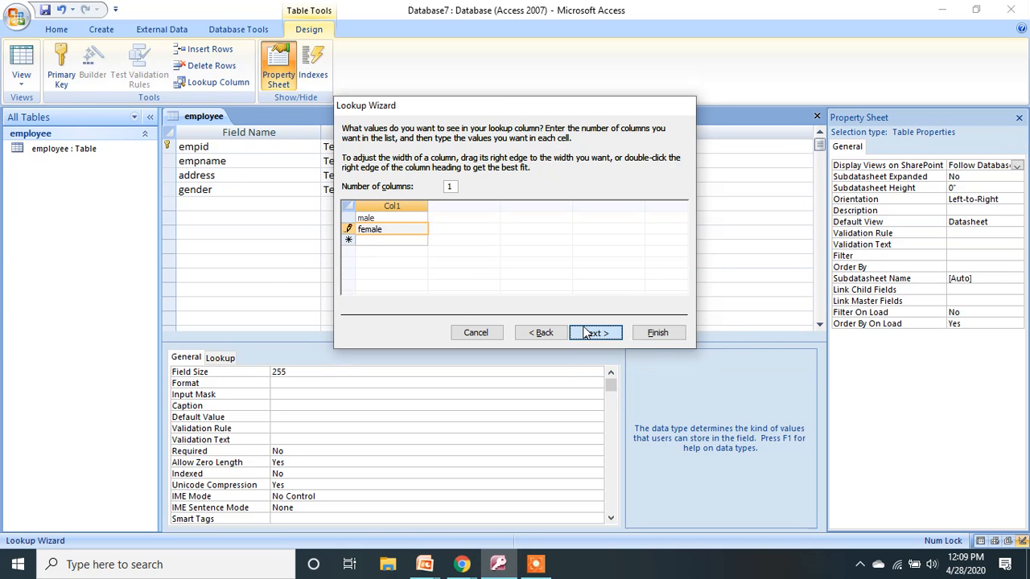
{"action": "left_click", "coordinate": [668, 332]}
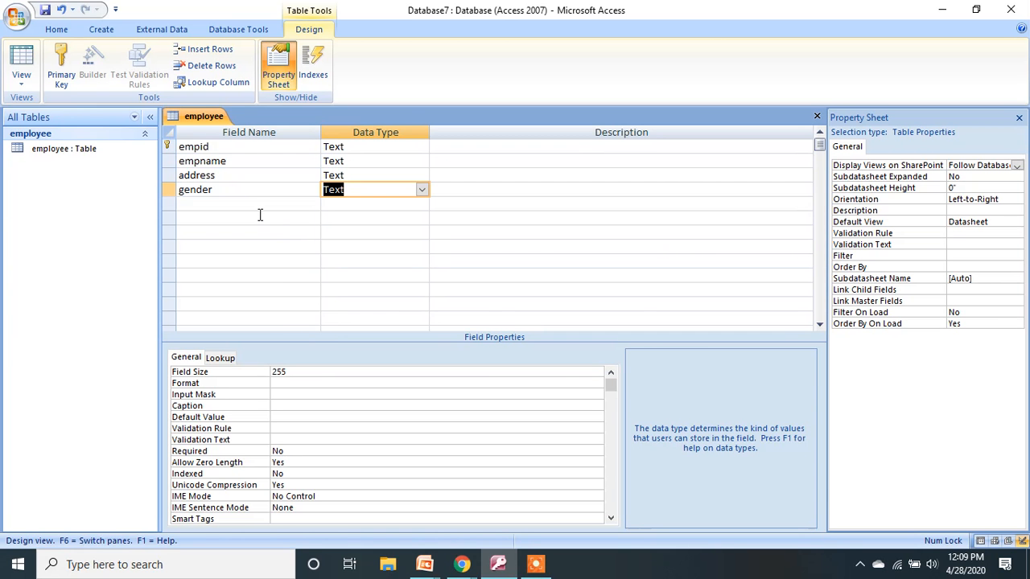
Add a Text field mobno with a field size of 10.
{"action": "left_click", "coordinate": [250, 206]}
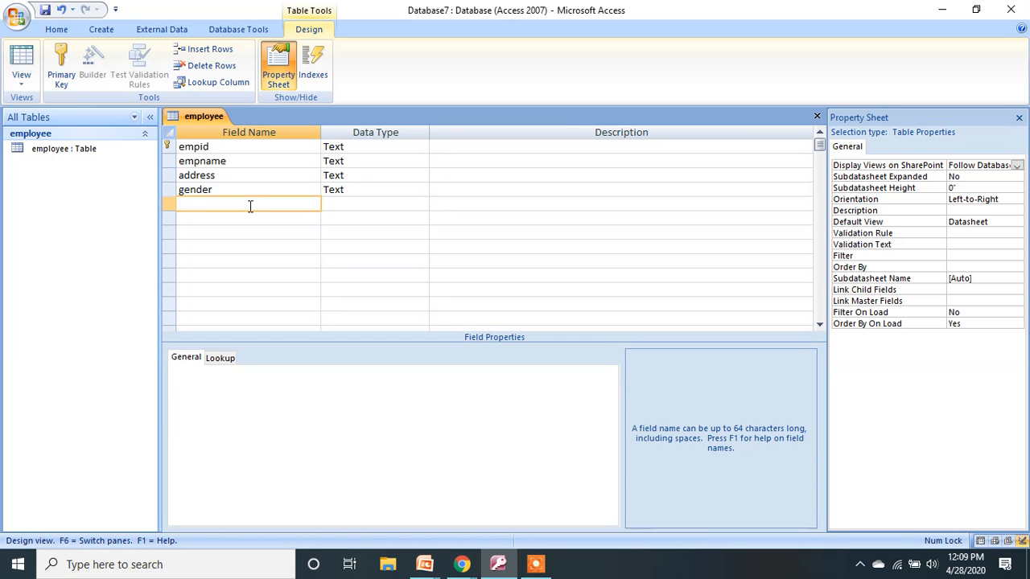
{"action": "type", "text": "mobno"}
{"action": "key", "text": "Tab"}
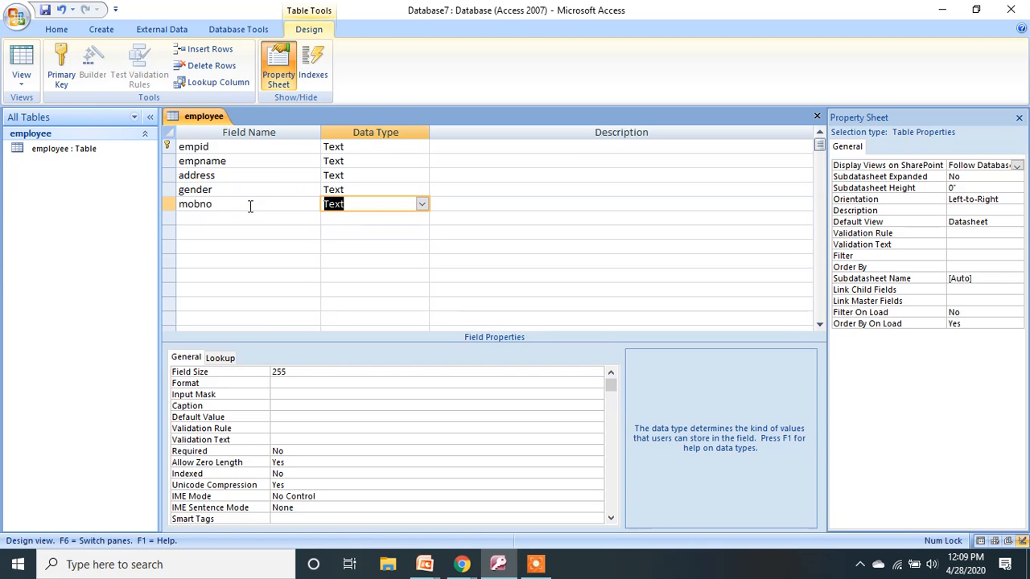
{"action": "left_click", "coordinate": [299, 377]}
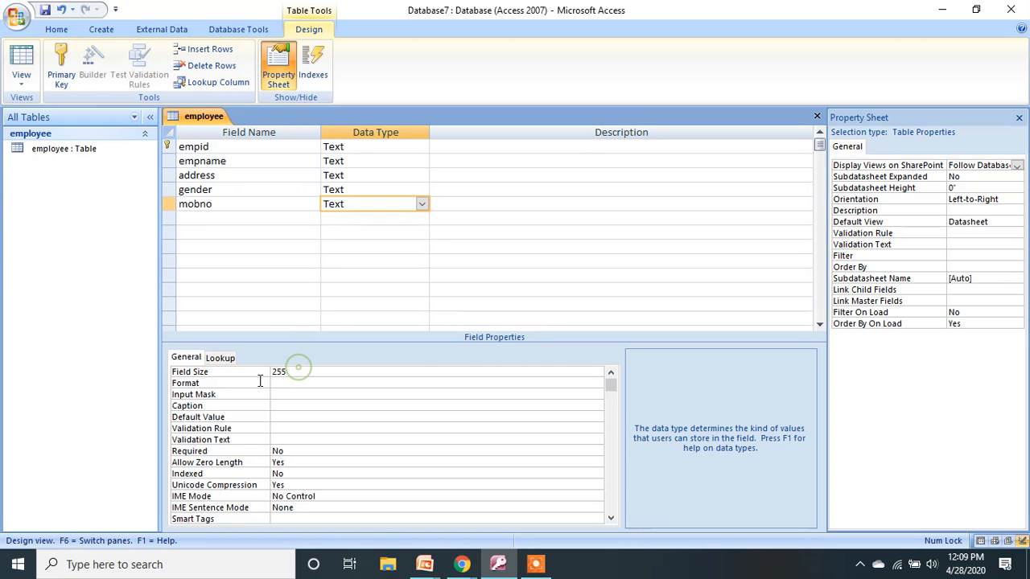
{"action": "left_click", "coordinate": [305, 373]}
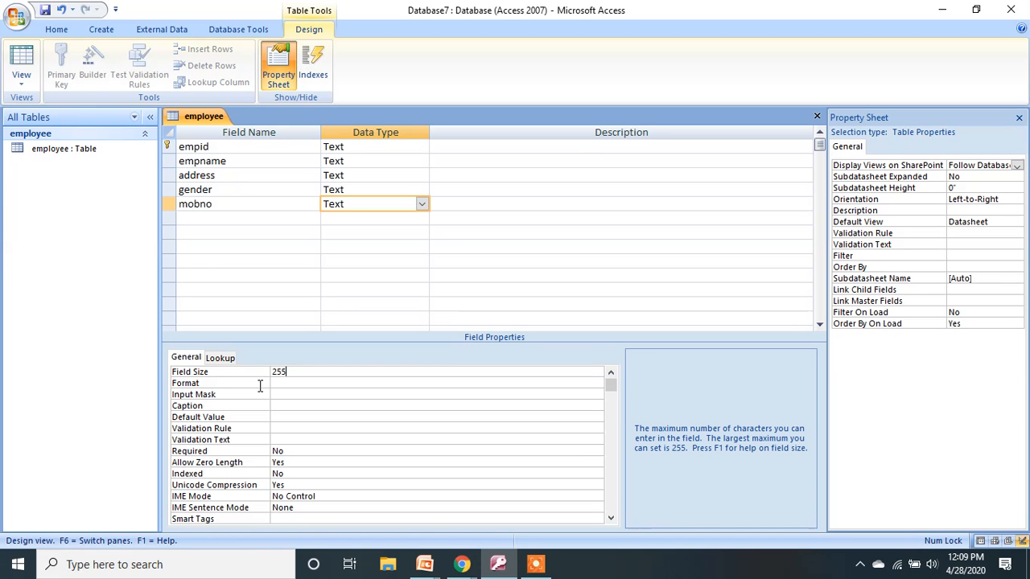
{"action": "double_click", "coordinate": [278, 372]}
{"action": "type", "text": "10"}
{"action": "key", "text": "Return"}
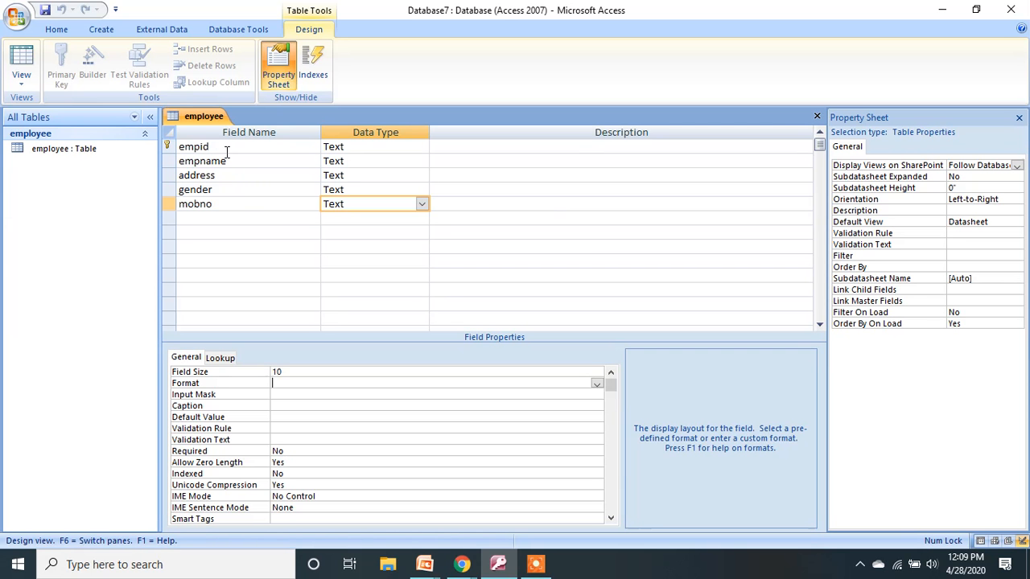
Add a Text field deptid below mobno.
{"action": "left_click", "coordinate": [217, 221]}
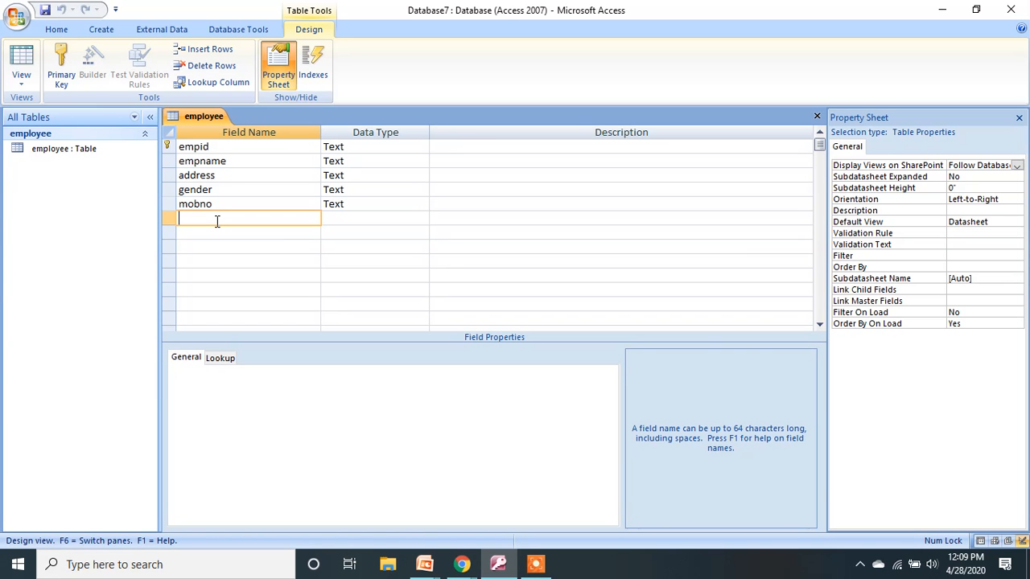
{"action": "type", "text": "deptid"}
{"action": "key", "text": "Tab"}
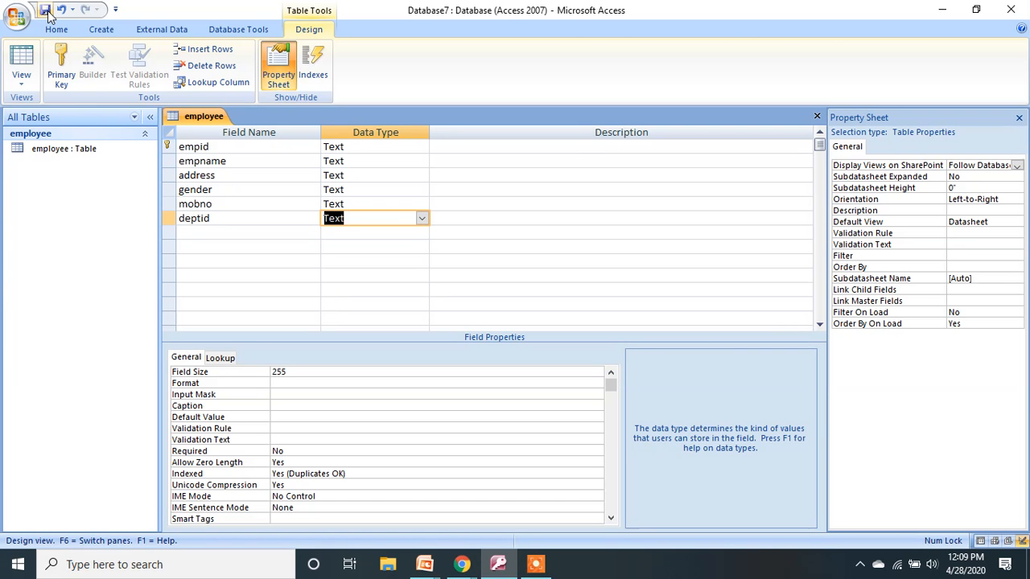
Close the employee design and save a new blank table as dept in Design view.
{"action": "left_click", "coordinate": [816, 117]}
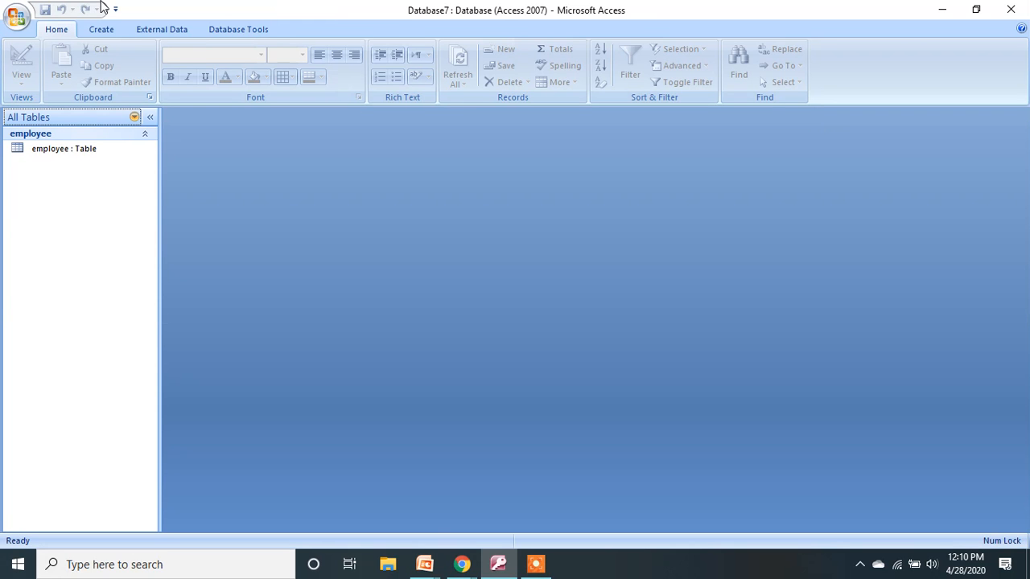
{"action": "left_click", "coordinate": [111, 34]}
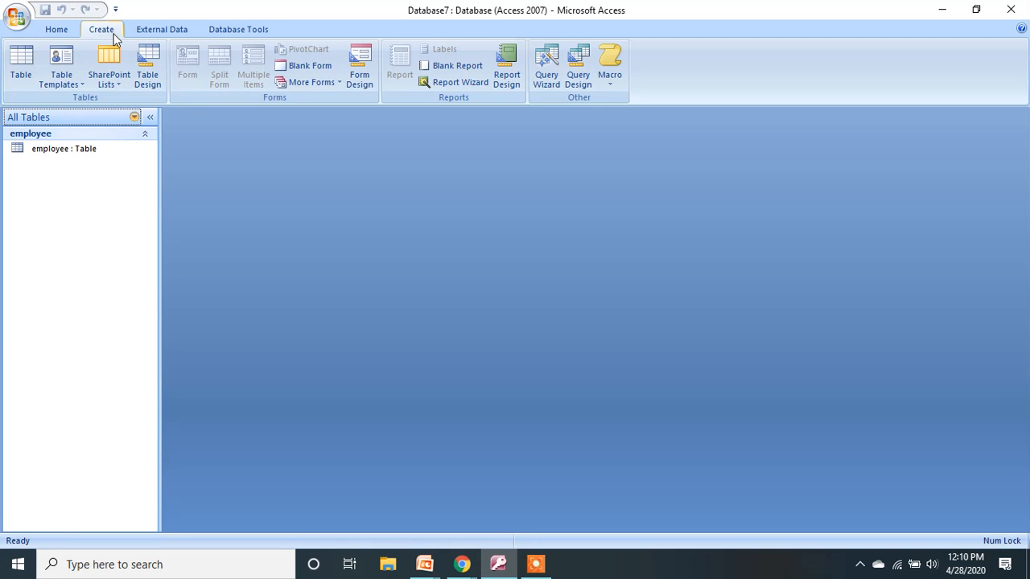
{"action": "left_click", "coordinate": [21, 63]}
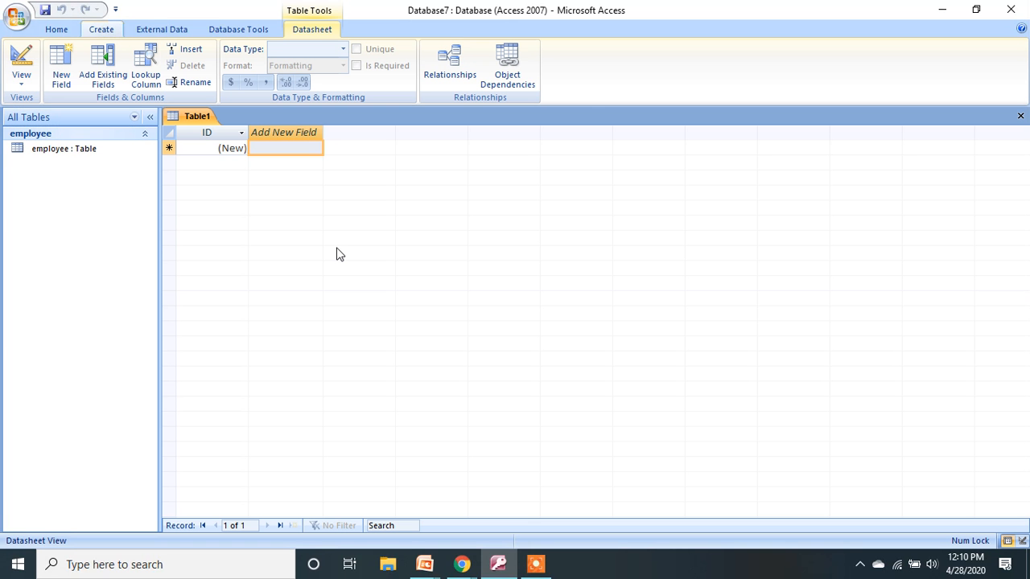
{"action": "left_click", "coordinate": [21, 87]}
{"action": "left_click", "coordinate": [60, 155]}
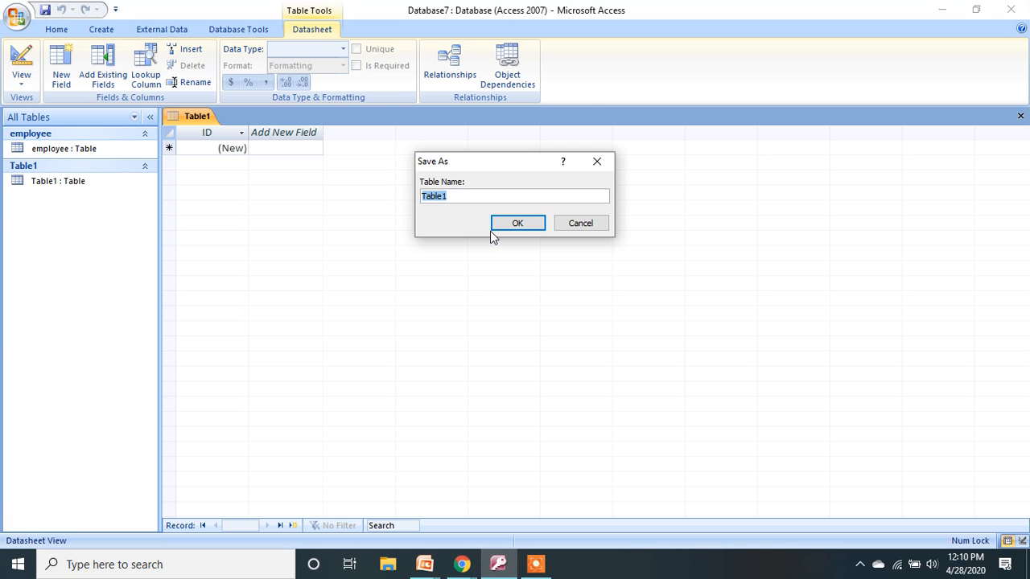
{"action": "left_click_drag", "start_coordinate": [469, 195], "coordinate": [392, 189]}
{"action": "type", "text": "dept"}
{"action": "left_click", "coordinate": [517, 224]}
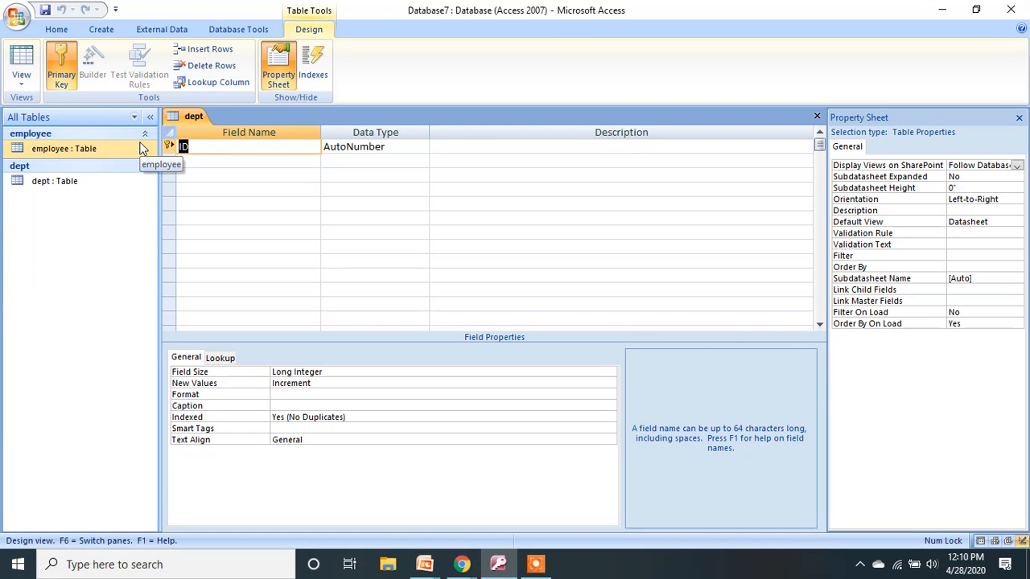
Rename the ID field to deptid with Text type and add a deptname field.
{"action": "type", "text": "deptid"}
{"action": "key", "text": "Tab"}
{"action": "type", "text": "t"}
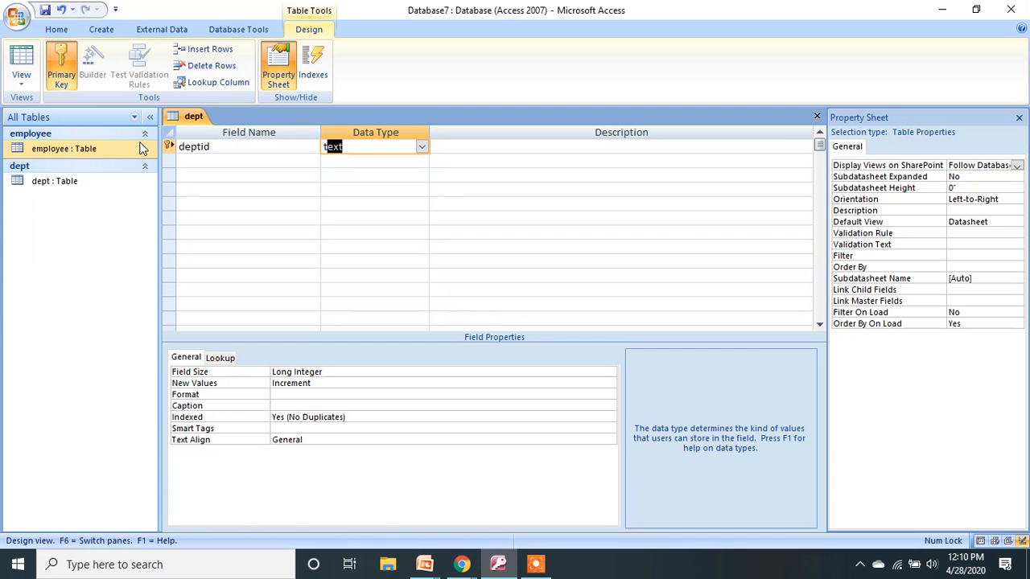
{"action": "key", "text": "Tab"}
{"action": "key", "text": "Tab"}
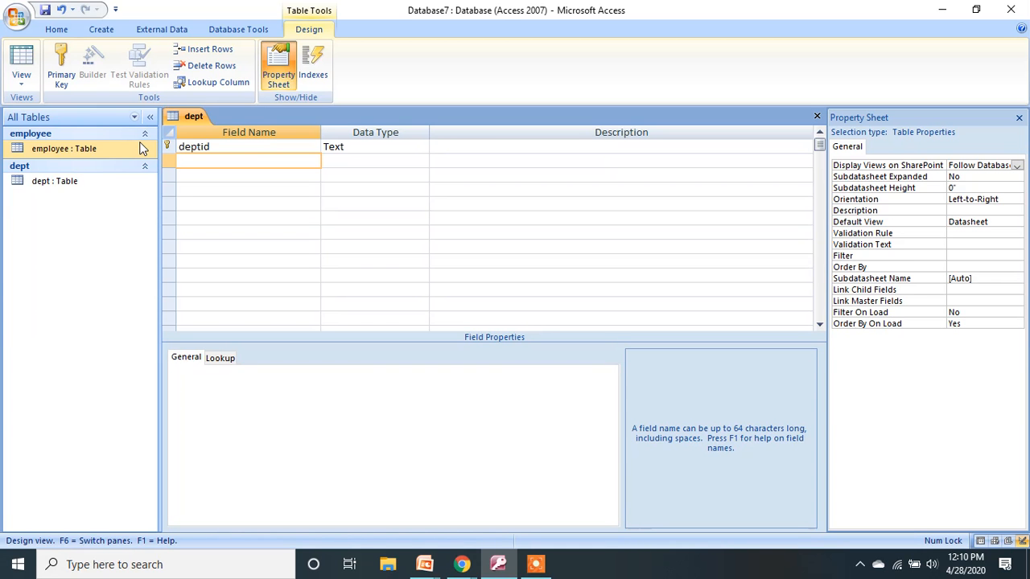
{"action": "type", "text": "deptname"}
{"action": "left_click", "coordinate": [535, 566]}
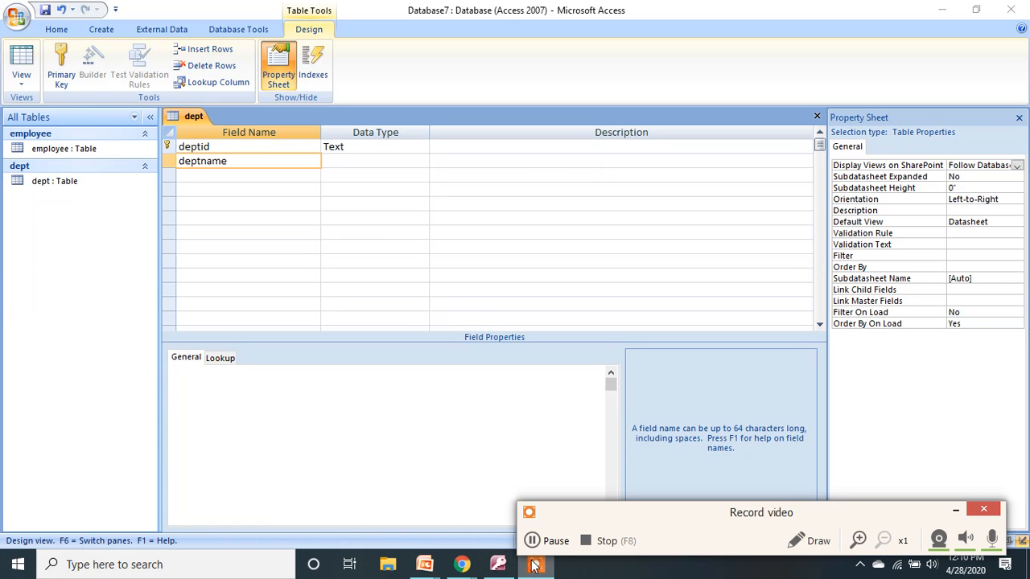
{"action": "left_click", "coordinate": [556, 542]}
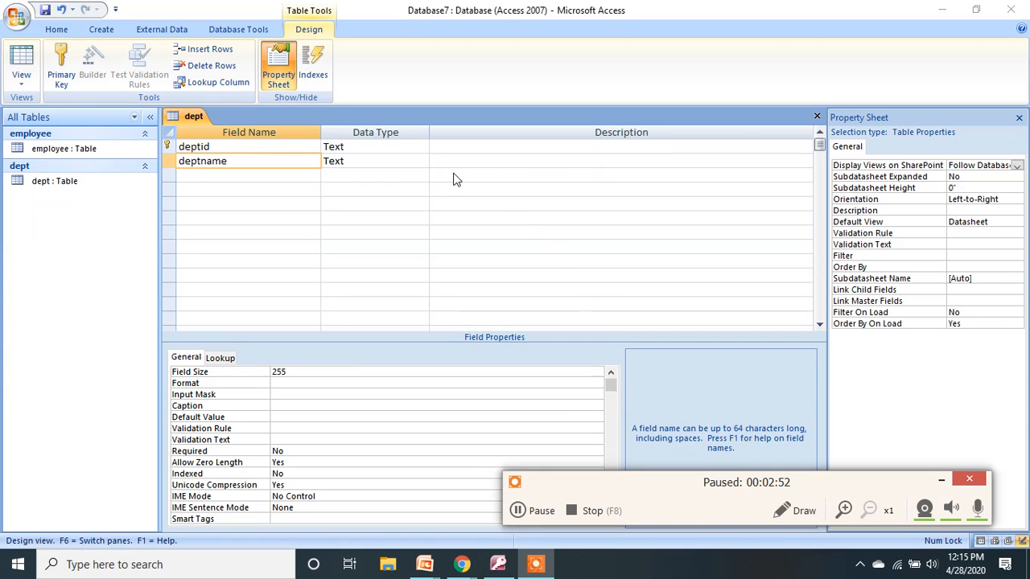
Add a third field, city, with Text type.
{"action": "left_click", "coordinate": [268, 176]}
{"action": "left_click", "coordinate": [268, 175]}
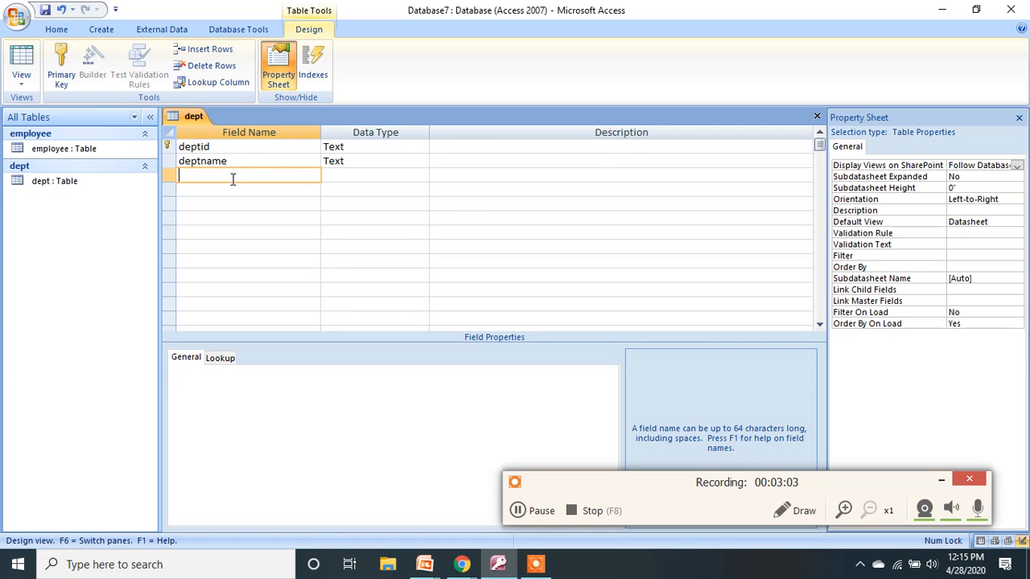
{"action": "type", "text": "city"}
{"action": "key", "text": "Tab"}
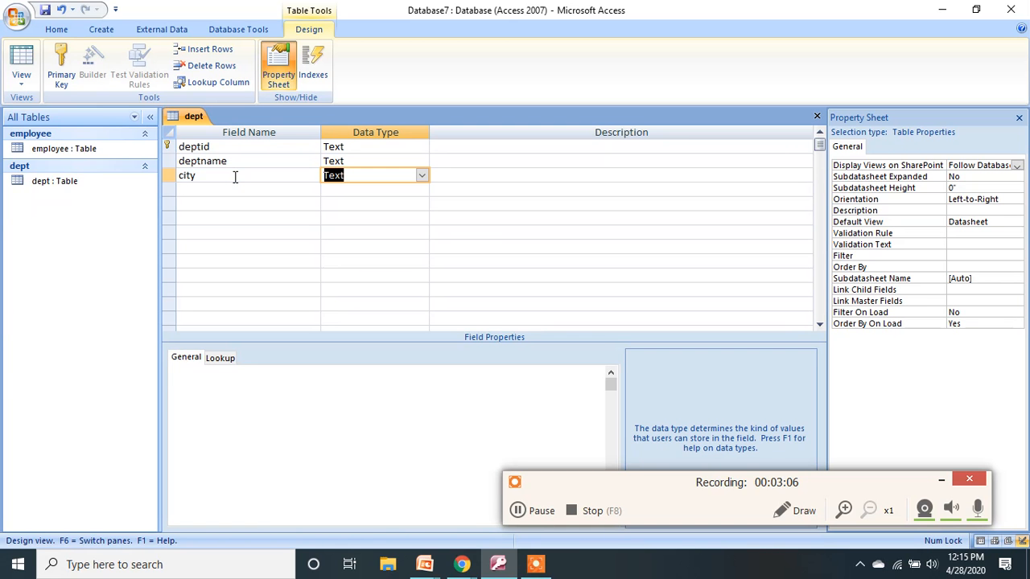
Close the design, open the dept datasheet and enter the record 10, marketing, kolkata.
{"action": "left_click", "coordinate": [817, 118]}
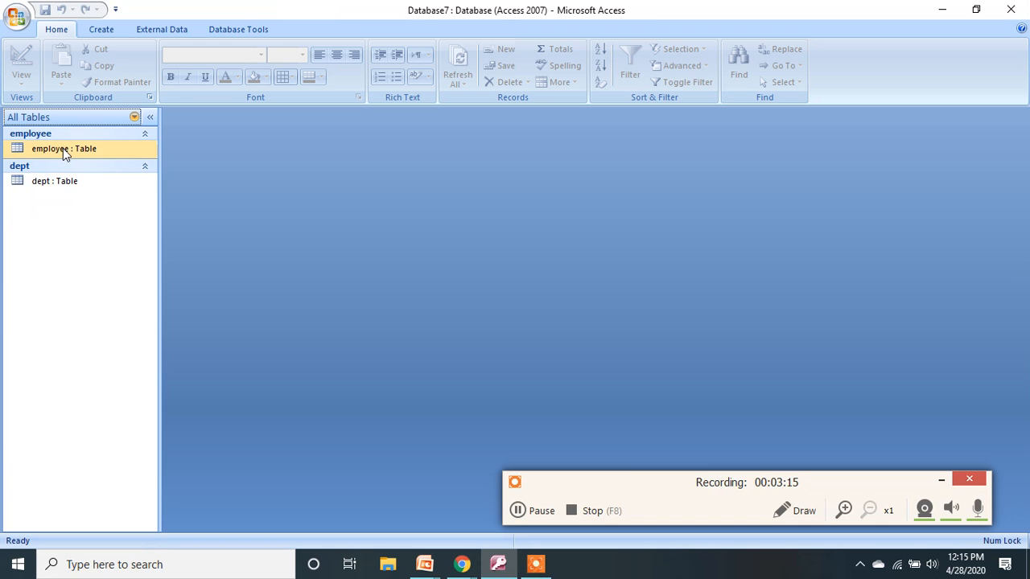
{"action": "left_click", "coordinate": [66, 184]}
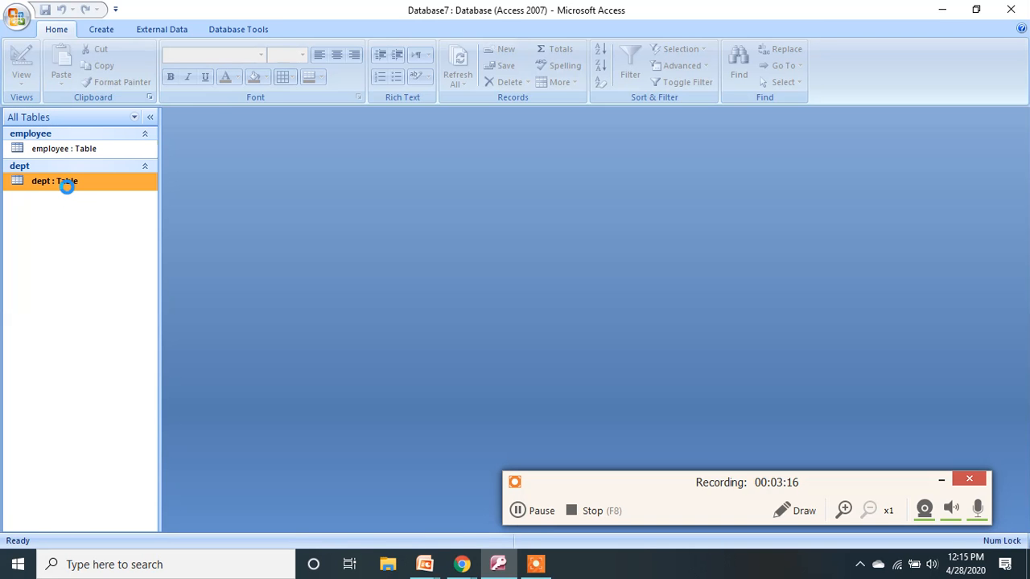
{"action": "double_click", "coordinate": [67, 184]}
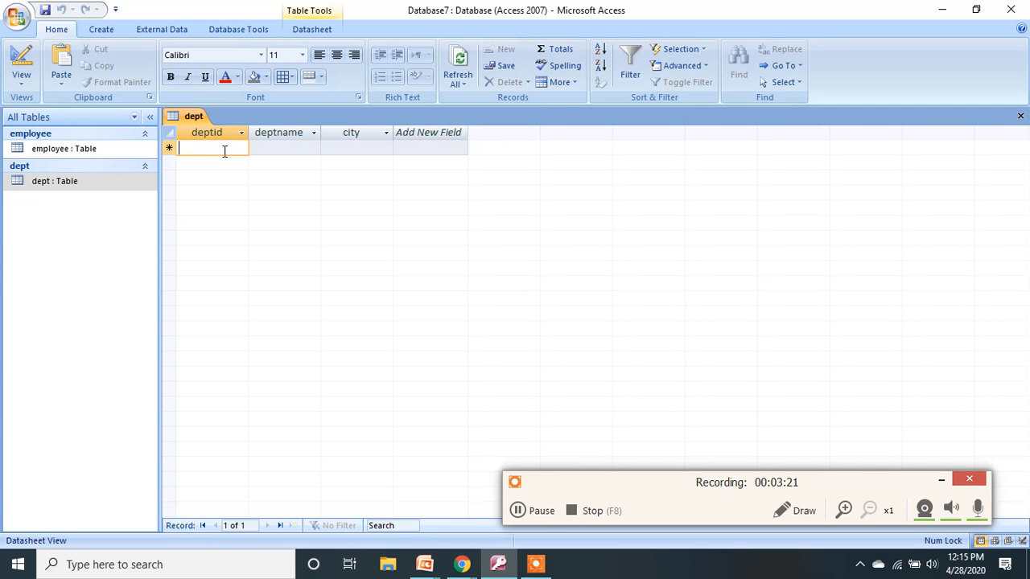
{"action": "type", "text": "10"}
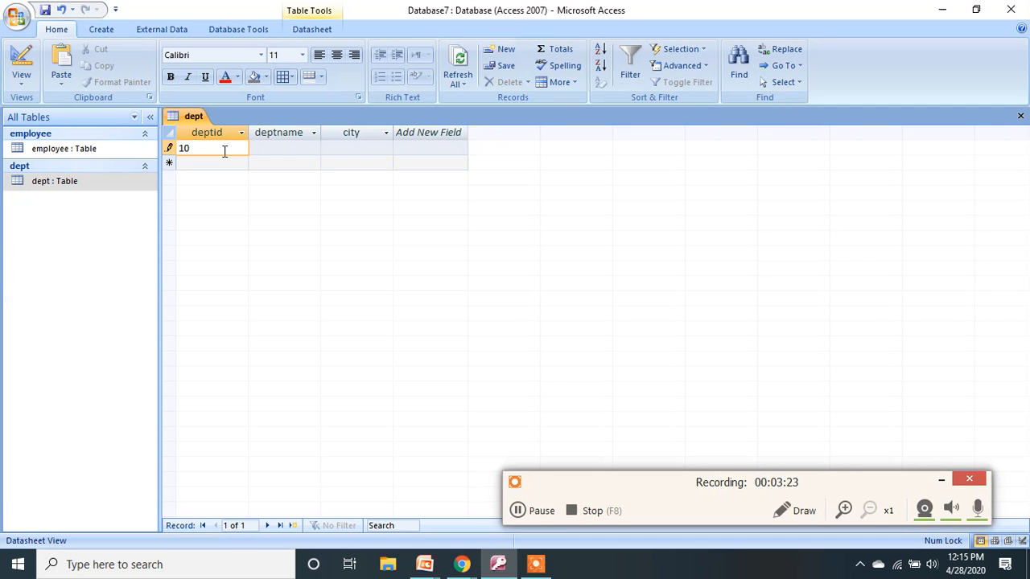
{"action": "key", "text": "Tab"}
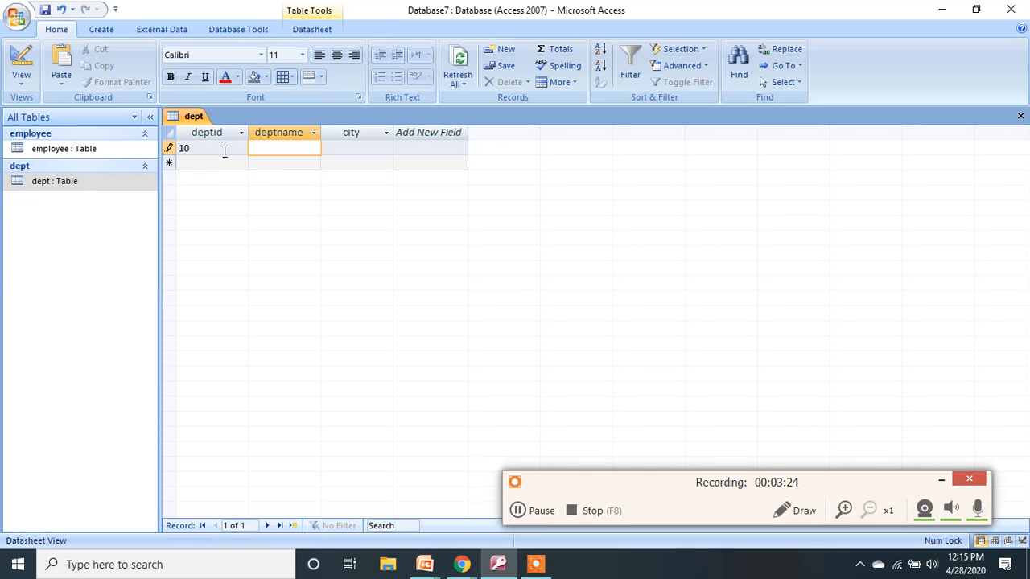
{"action": "type", "text": "marketing"}
{"action": "key", "text": "Tab"}
{"action": "type", "text": "kol"}
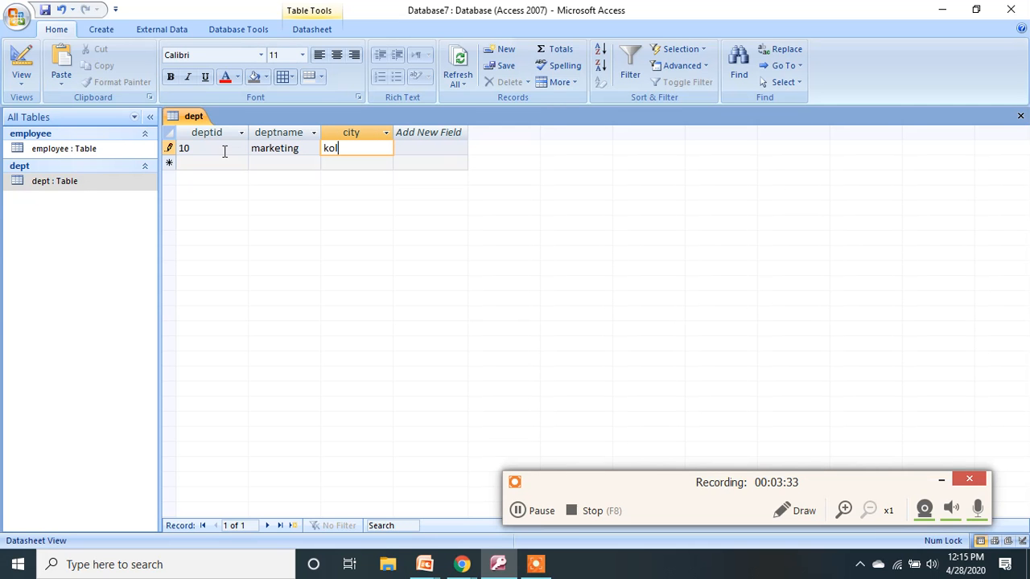
{"action": "type", "text": "kata"}
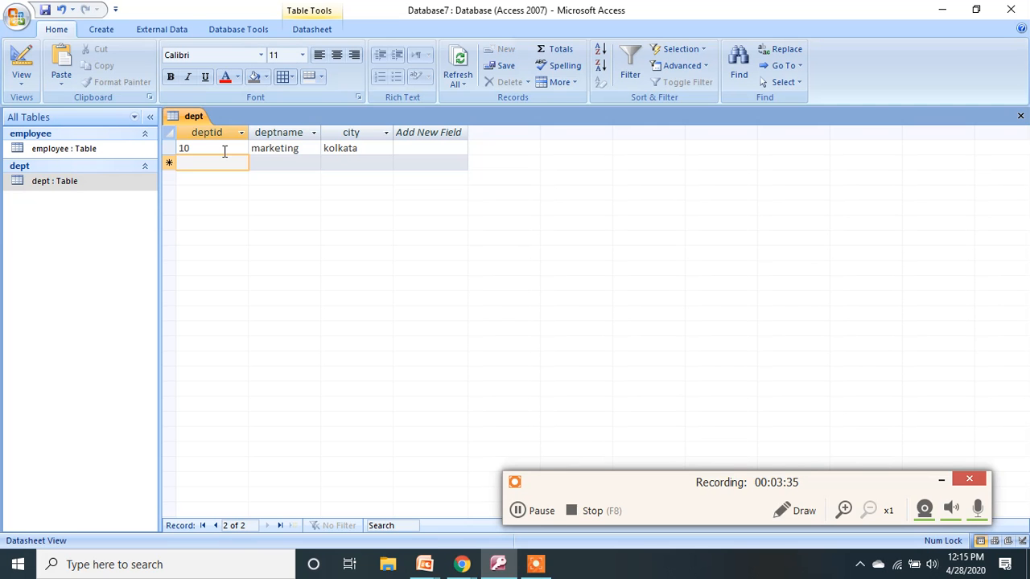
Enter the record 20, sales, mumbai, then save and close the dept datasheet.
{"action": "type", "text": "20"}
{"action": "key", "text": "Tab"}
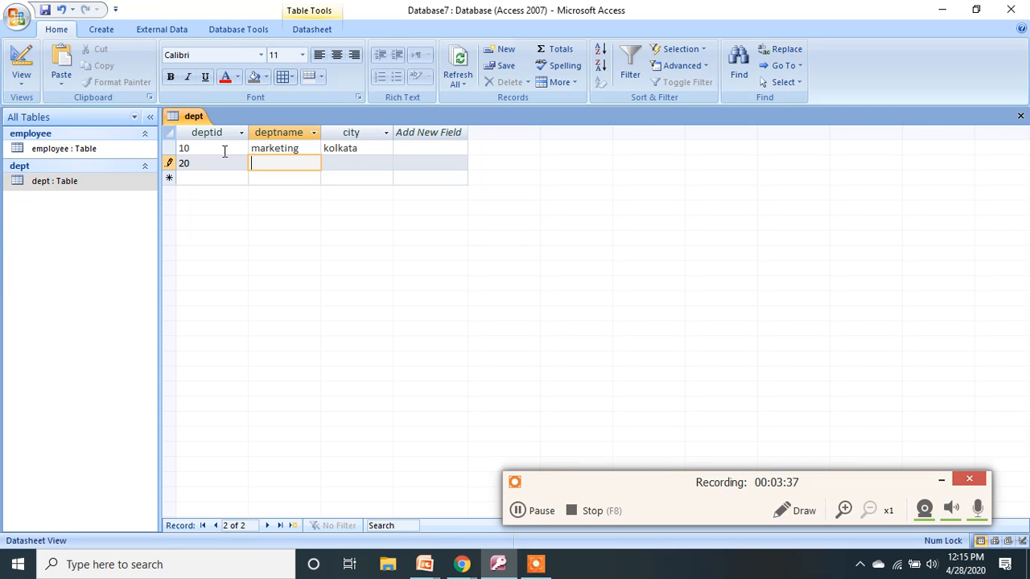
{"action": "type", "text": "sales"}
{"action": "key", "text": "Tab"}
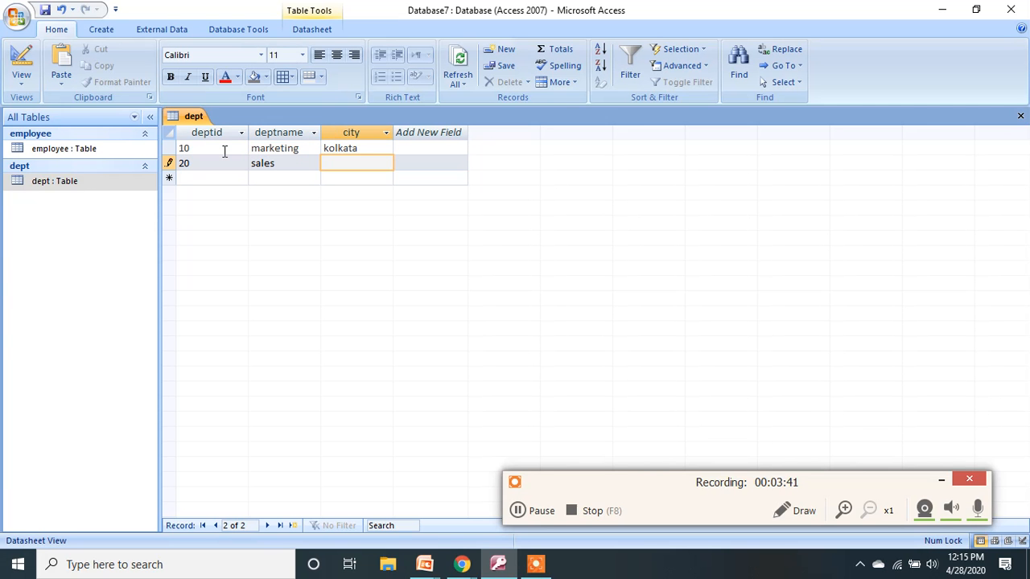
{"action": "type", "text": "mumbai"}
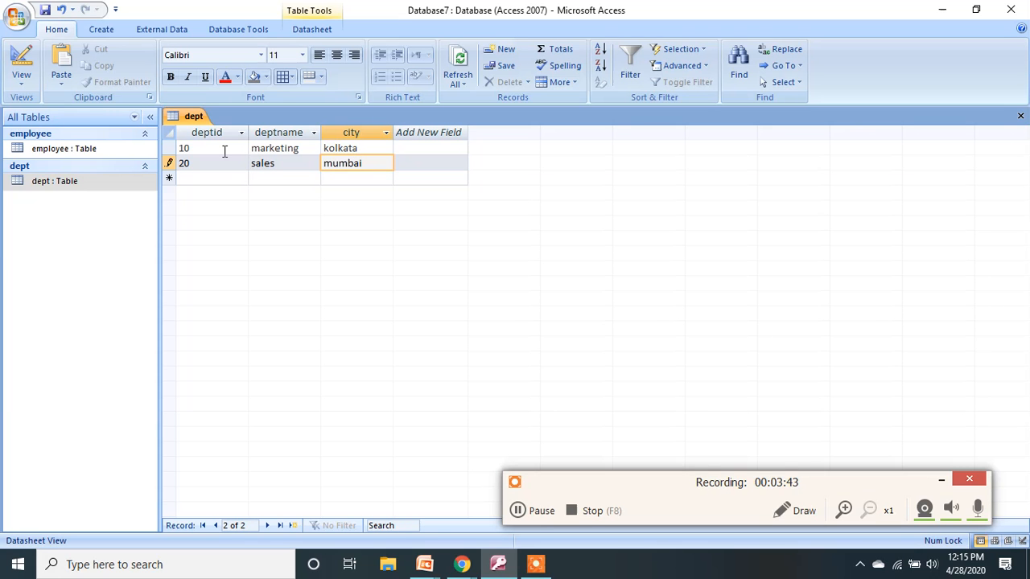
{"action": "left_click", "coordinate": [45, 12]}
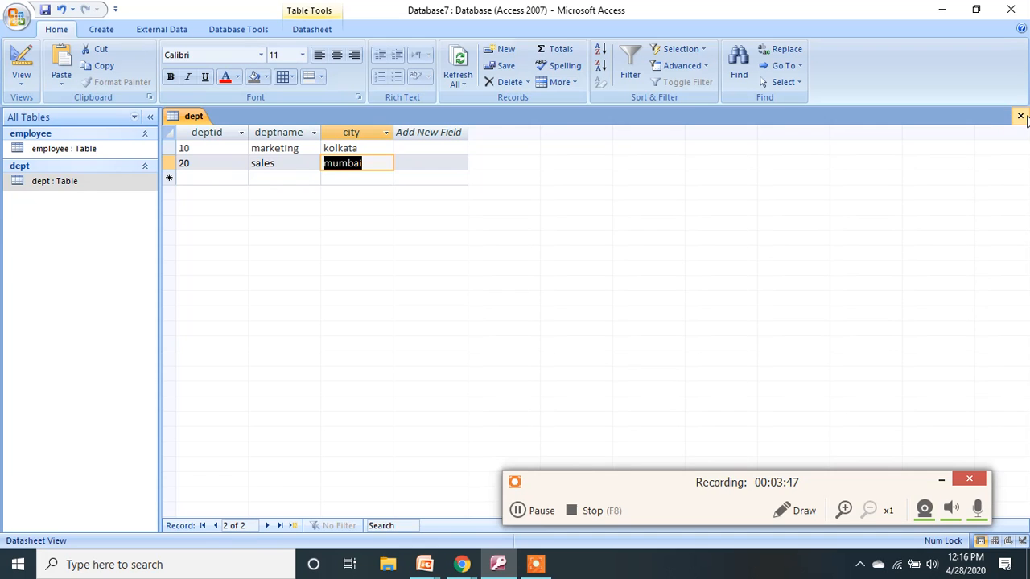
{"action": "left_click", "coordinate": [1020, 117]}
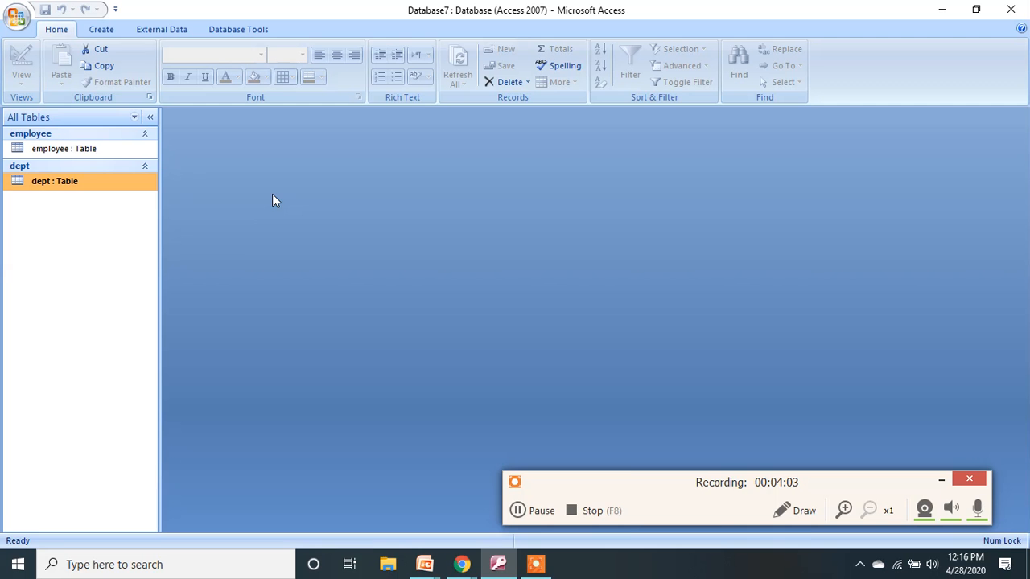
{"action": "left_click", "coordinate": [467, 565]}
{"action": "left_click", "coordinate": [380, 500]}
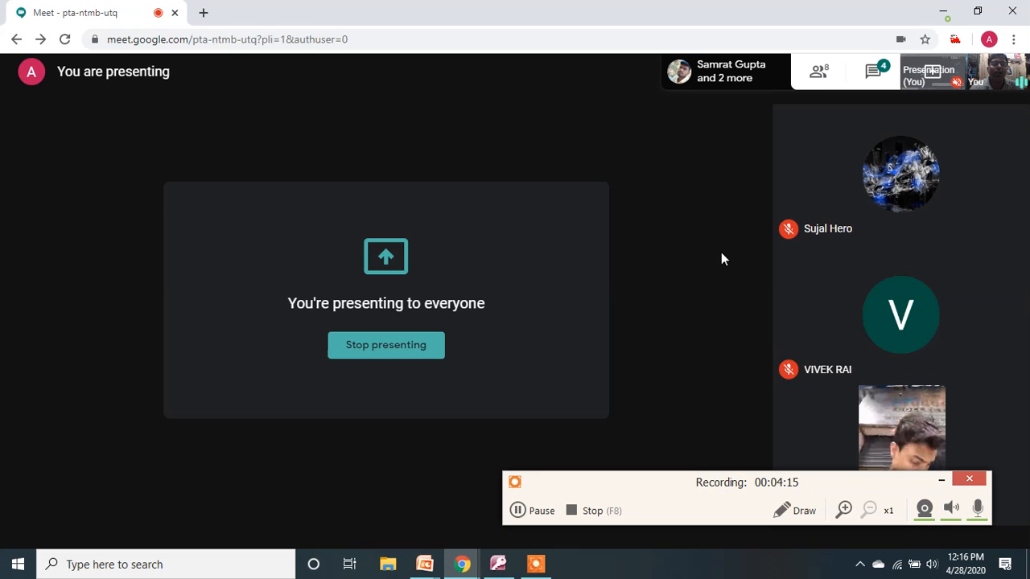
{"action": "left_click", "coordinate": [945, 13]}
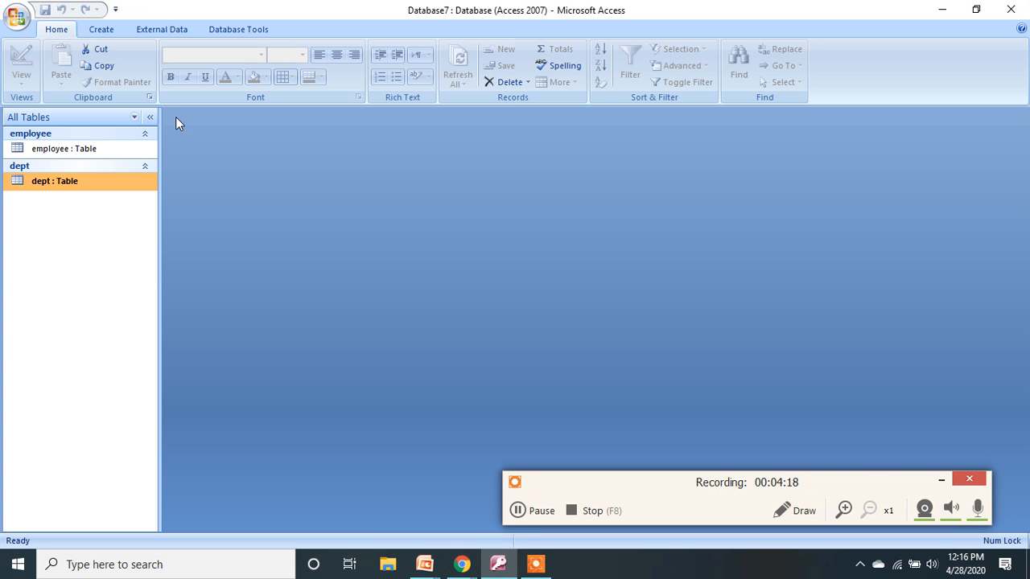
Open Database Tools > Relationships and add the dept and employee tables.
{"action": "left_click", "coordinate": [114, 32]}
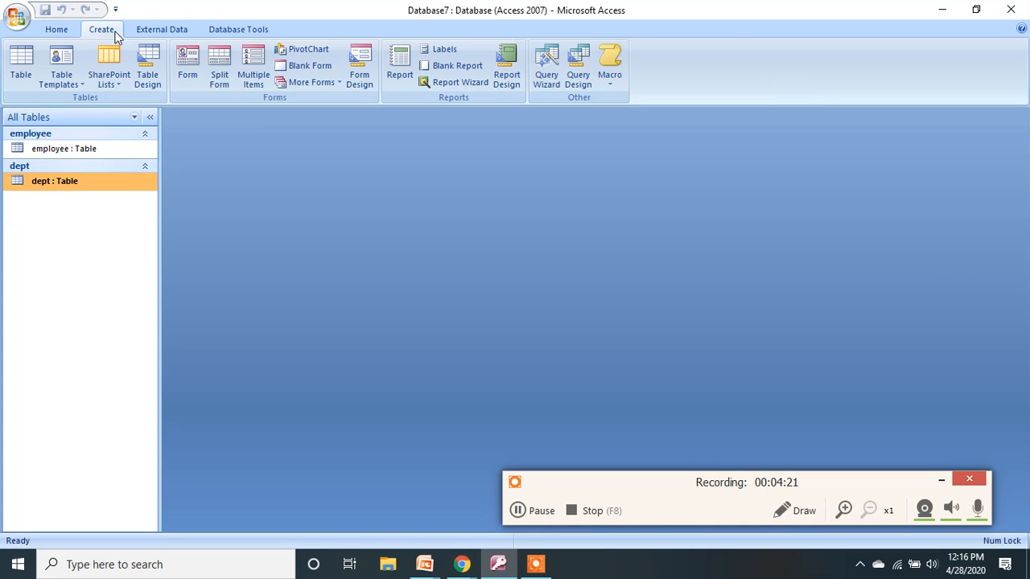
{"action": "left_click", "coordinate": [236, 30]}
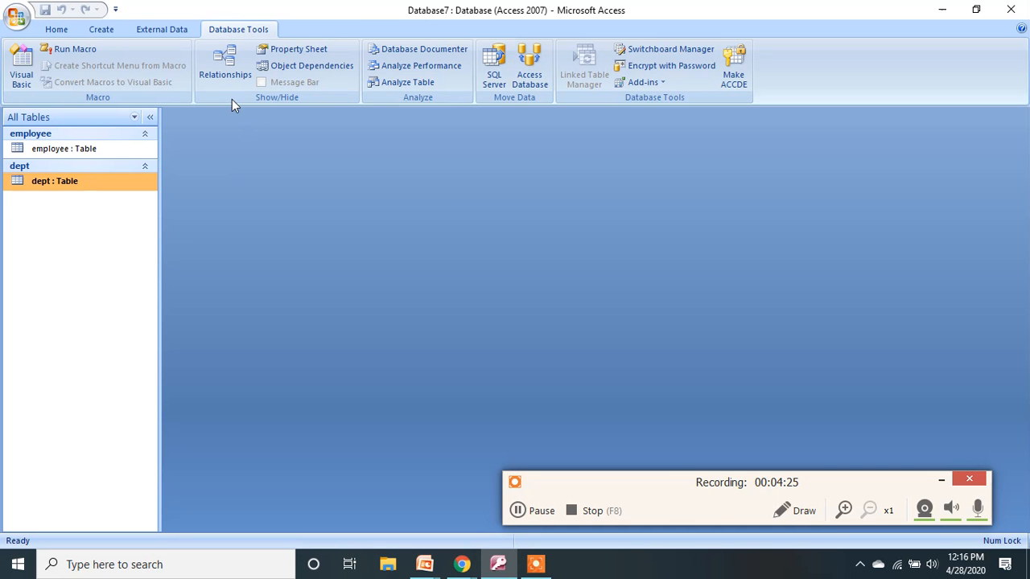
{"action": "left_click", "coordinate": [227, 71]}
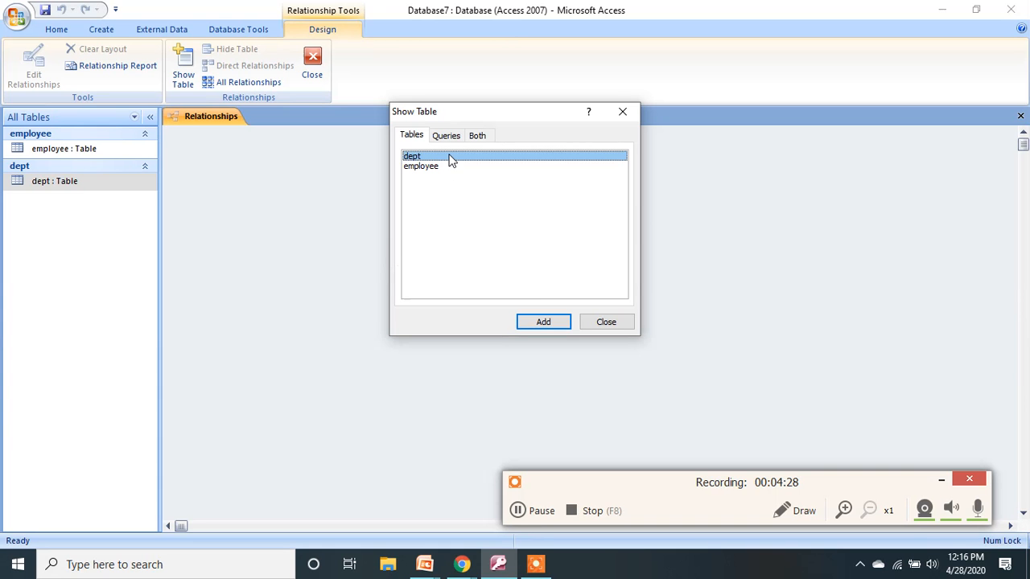
{"action": "left_click", "coordinate": [550, 324]}
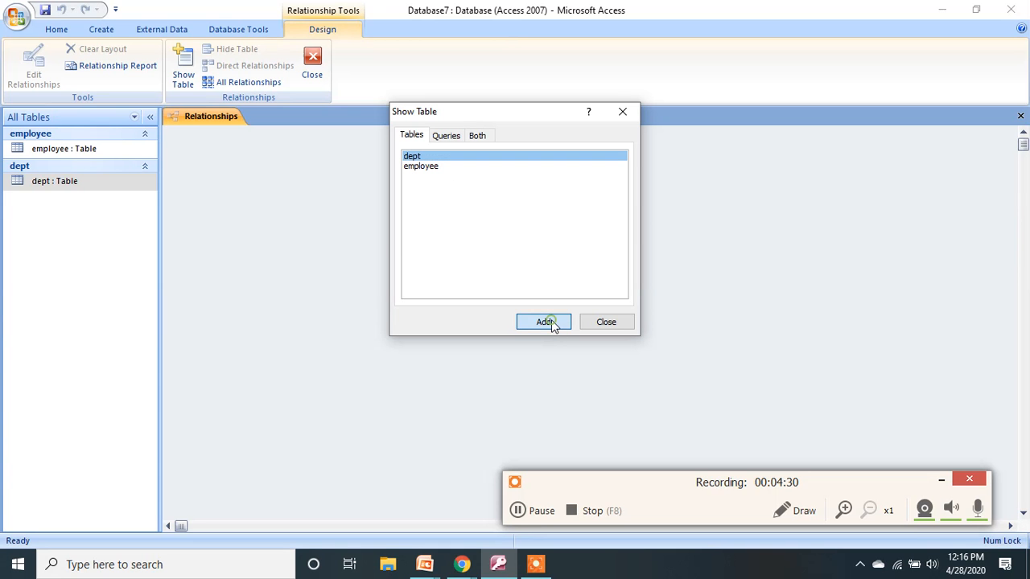
{"action": "left_click", "coordinate": [440, 169]}
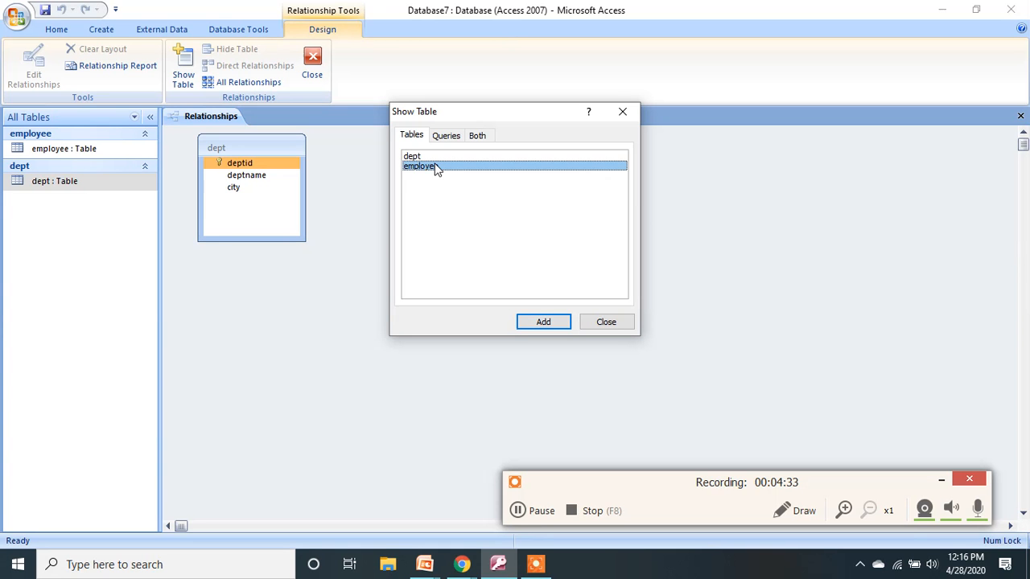
{"action": "left_click", "coordinate": [545, 326]}
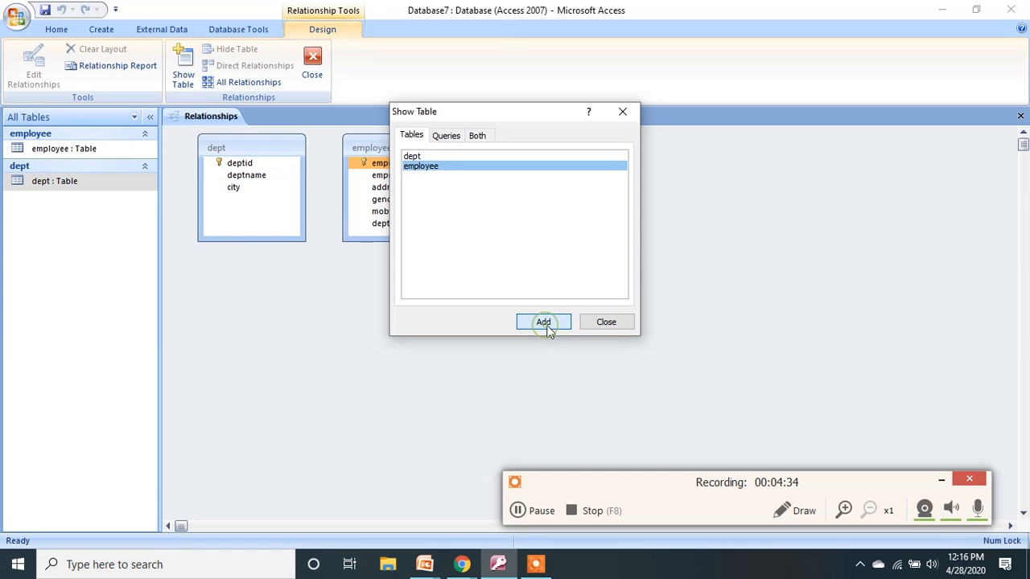
{"action": "left_click", "coordinate": [603, 324]}
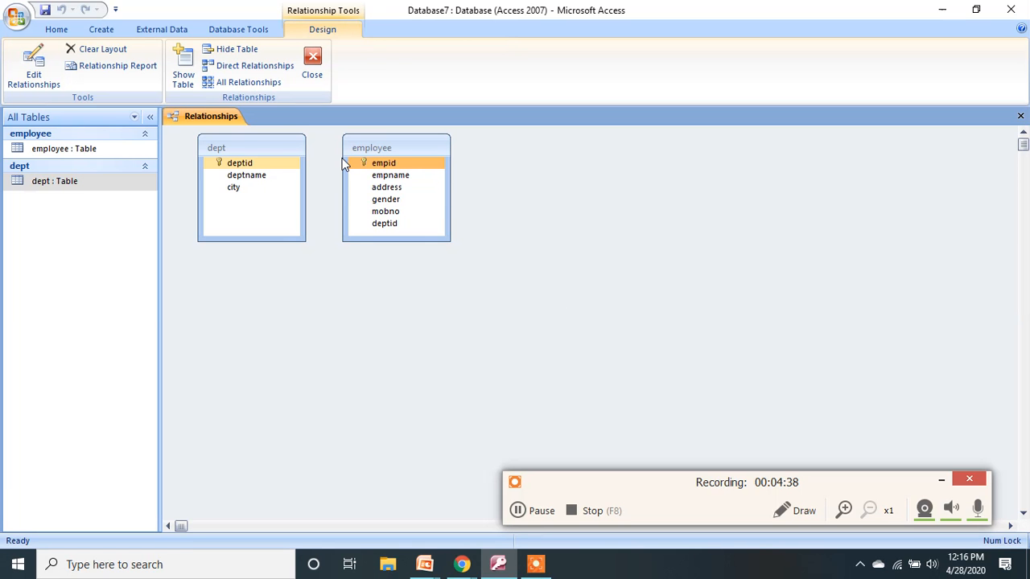
Move the employee table box down and to the right of dept.
{"action": "left_click", "coordinate": [370, 148]}
{"action": "left_click_drag", "start_coordinate": [406, 195], "coordinate": [423, 202]}
{"action": "left_click", "coordinate": [277, 151]}
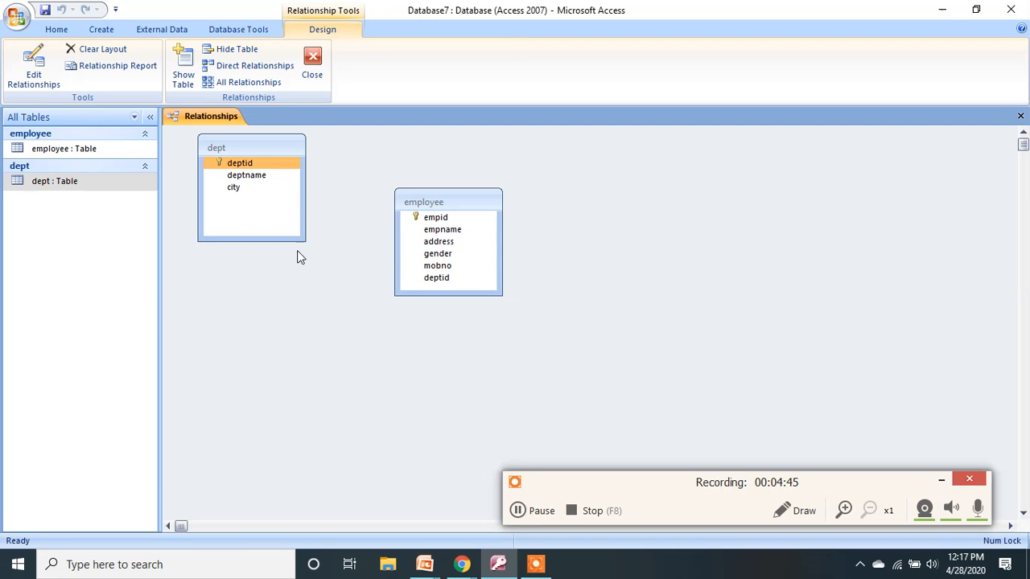
{"action": "left_click_drag", "start_coordinate": [265, 166], "coordinate": [447, 230]}
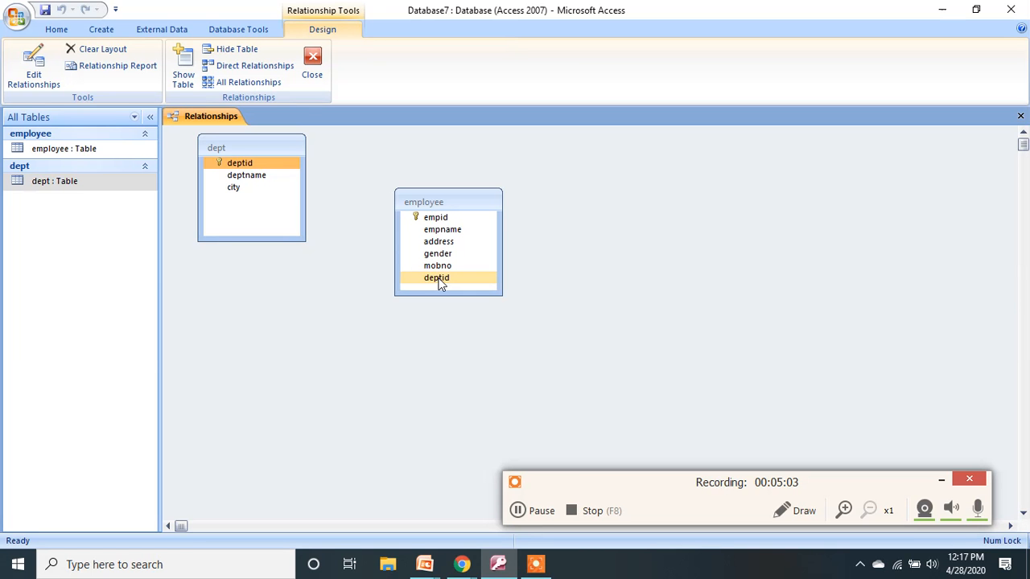
Drag deptid from dept onto employee's deptid and create it with Enforce Referential Integrity ticked.
{"action": "left_click_drag", "start_coordinate": [248, 147], "coordinate": [422, 278]}
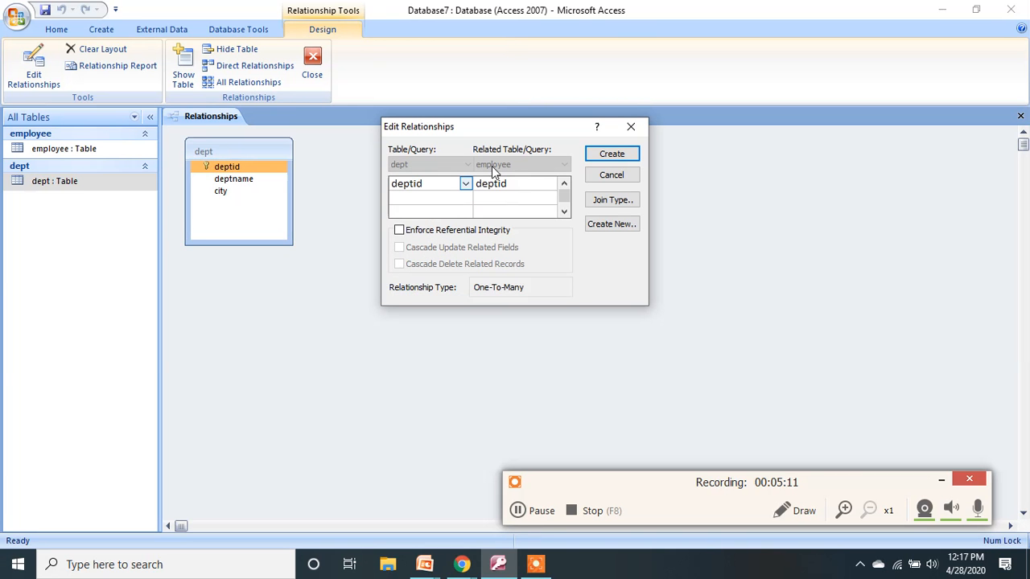
{"action": "left_click", "coordinate": [400, 233]}
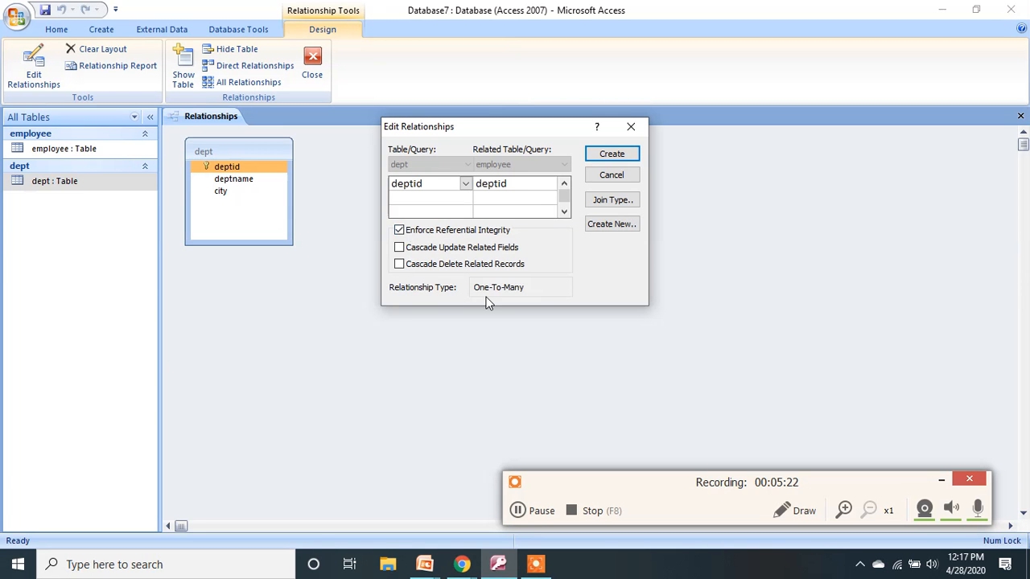
{"action": "left_click", "coordinate": [627, 159]}
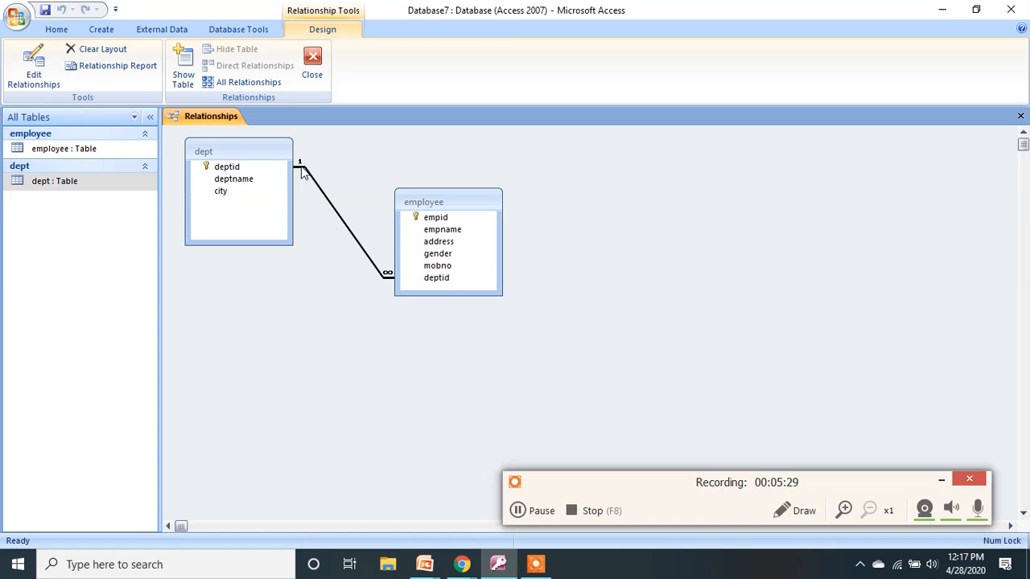
{"action": "left_click", "coordinate": [406, 282]}
Close the Relationships tab, returning to the table list.
{"action": "left_click", "coordinate": [233, 167]}
{"action": "left_click", "coordinate": [1020, 115]}
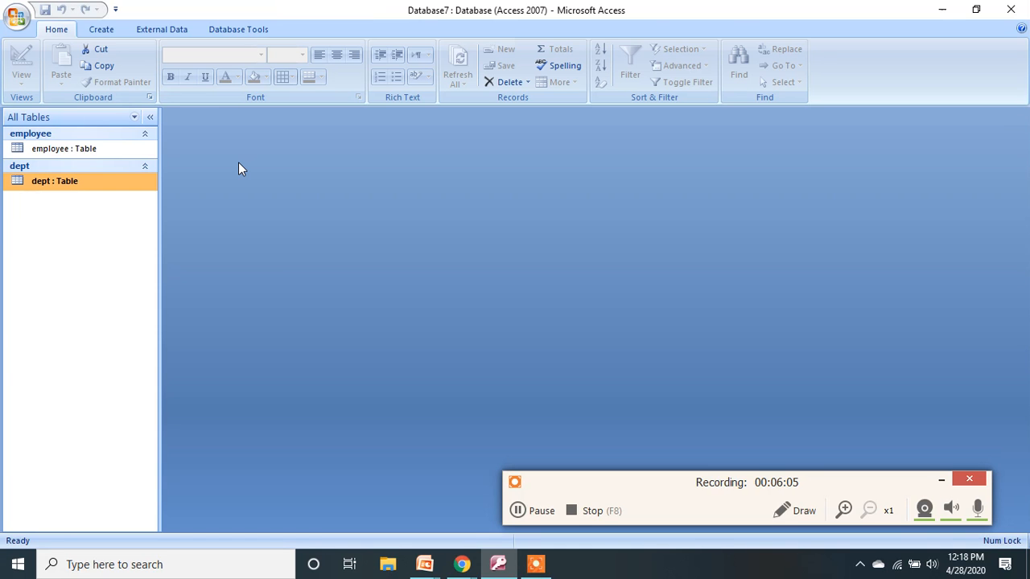
Open the employee table and enter record e001 with the employee's name and address mumbai.
{"action": "left_click", "coordinate": [93, 148]}
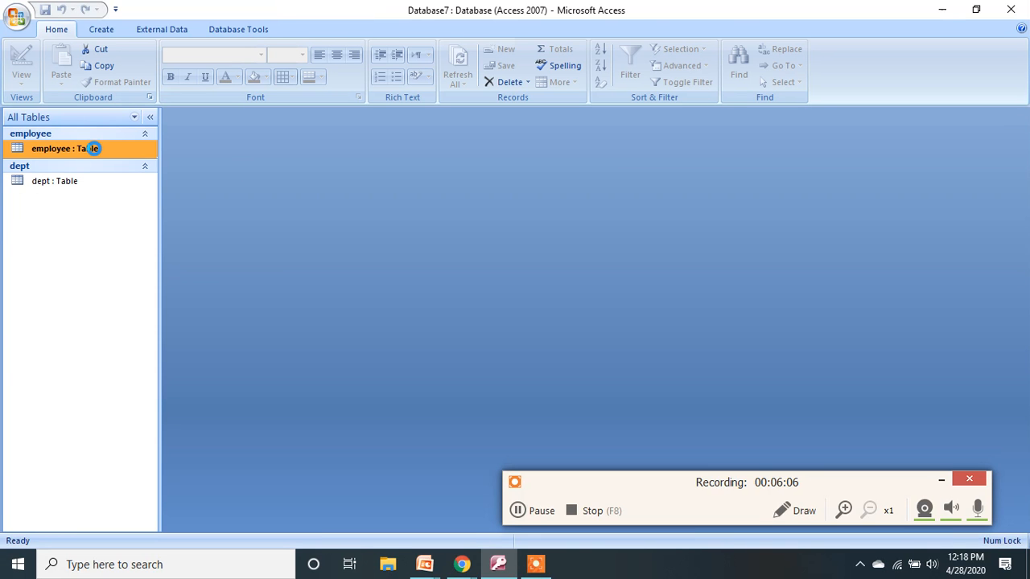
{"action": "double_click", "coordinate": [93, 148]}
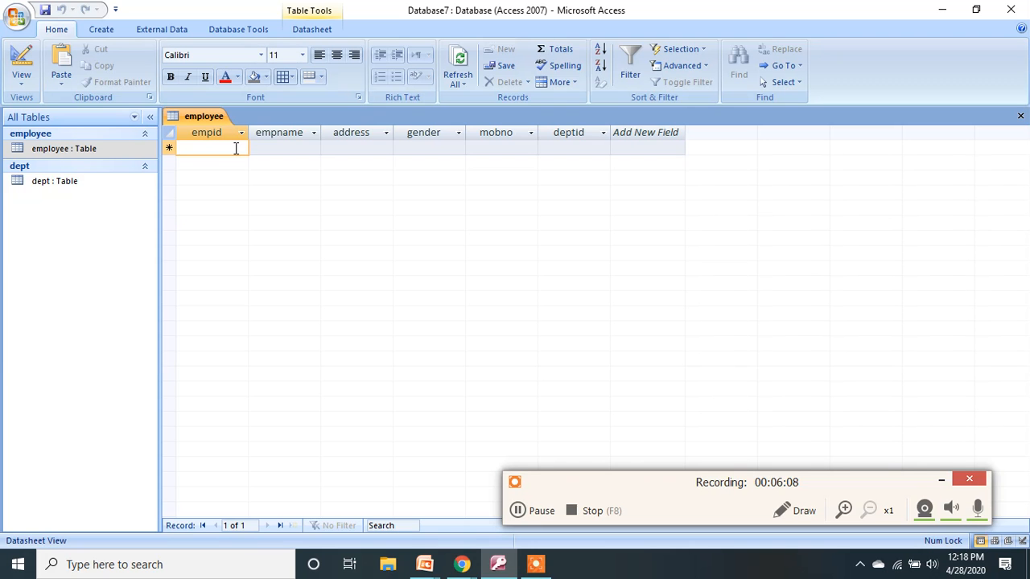
{"action": "type", "text": "e001"}
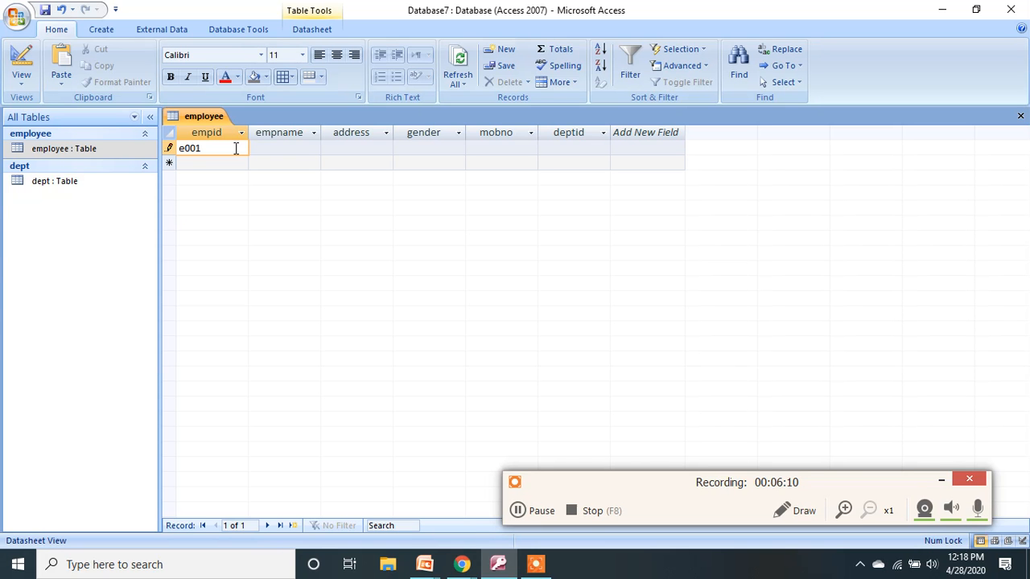
{"action": "key", "text": "Tab"}
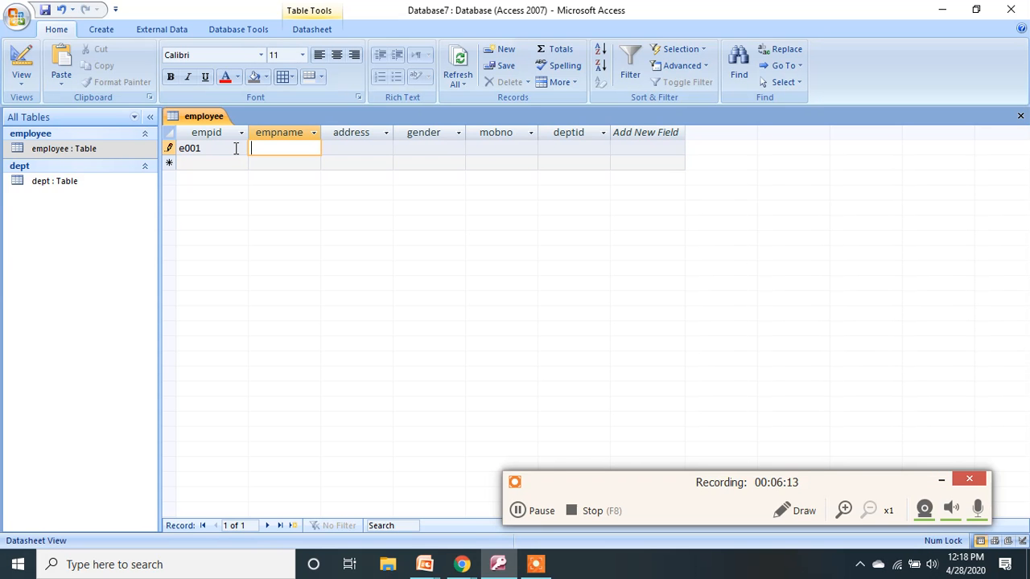
{"action": "type", "text": "rahul"}
{"action": "key", "text": "Tab"}
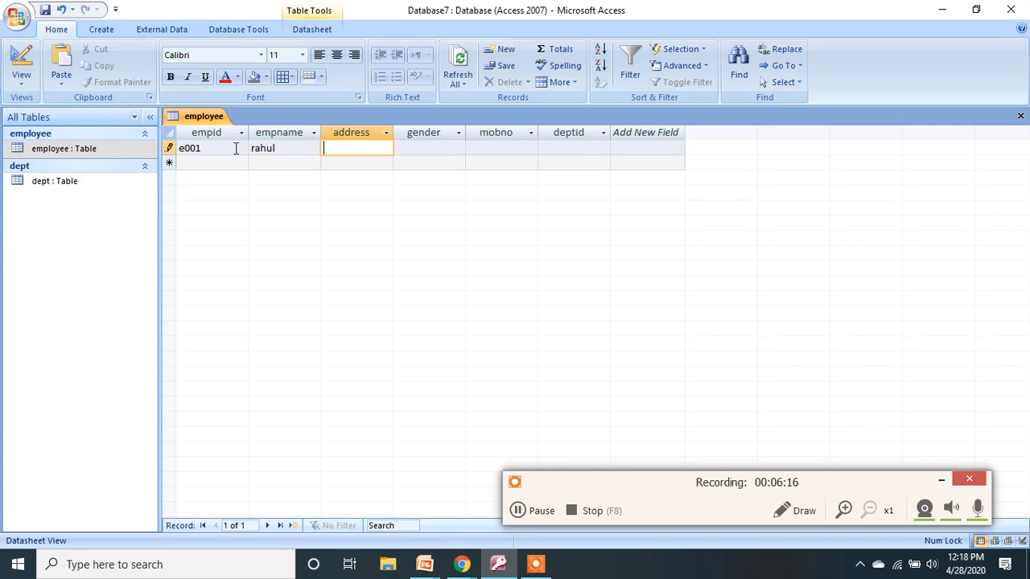
{"action": "type", "text": "mumbai"}
{"action": "key", "text": "Tab"}
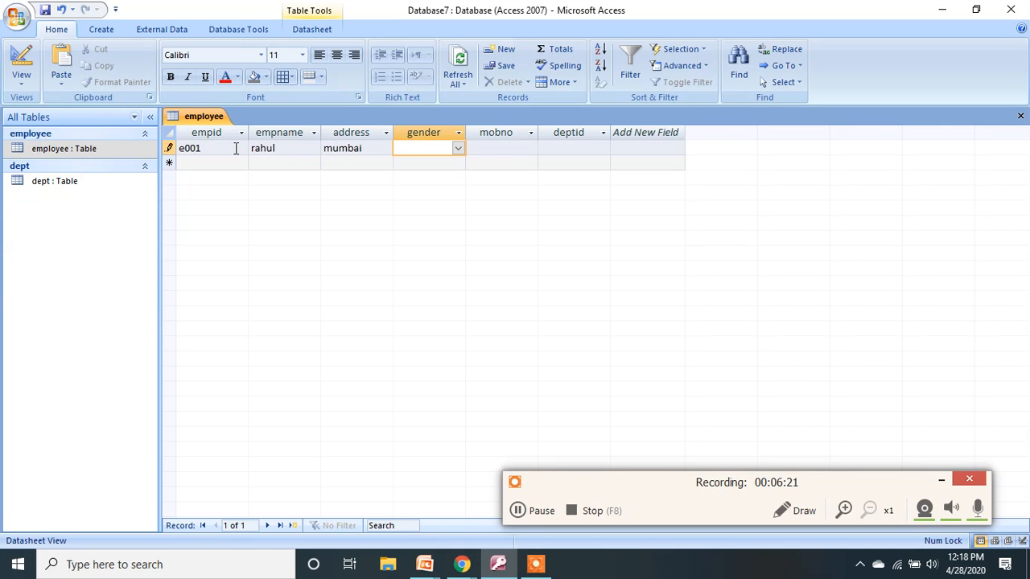
Complete e001 with gender male, the mobile number and deptid 10, then save it.
{"action": "left_click", "coordinate": [457, 147]}
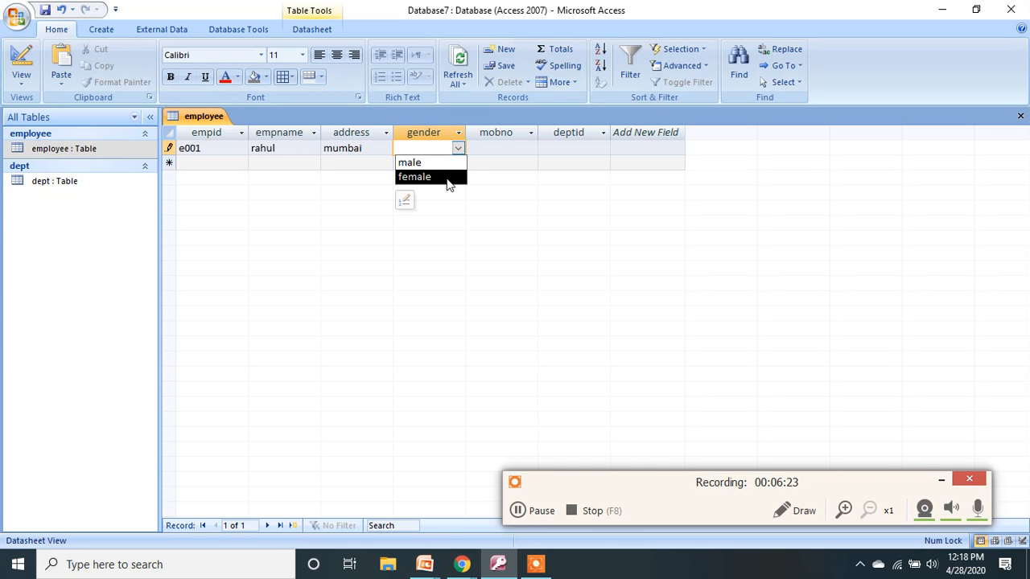
{"action": "left_click", "coordinate": [453, 161]}
{"action": "left_click", "coordinate": [493, 147]}
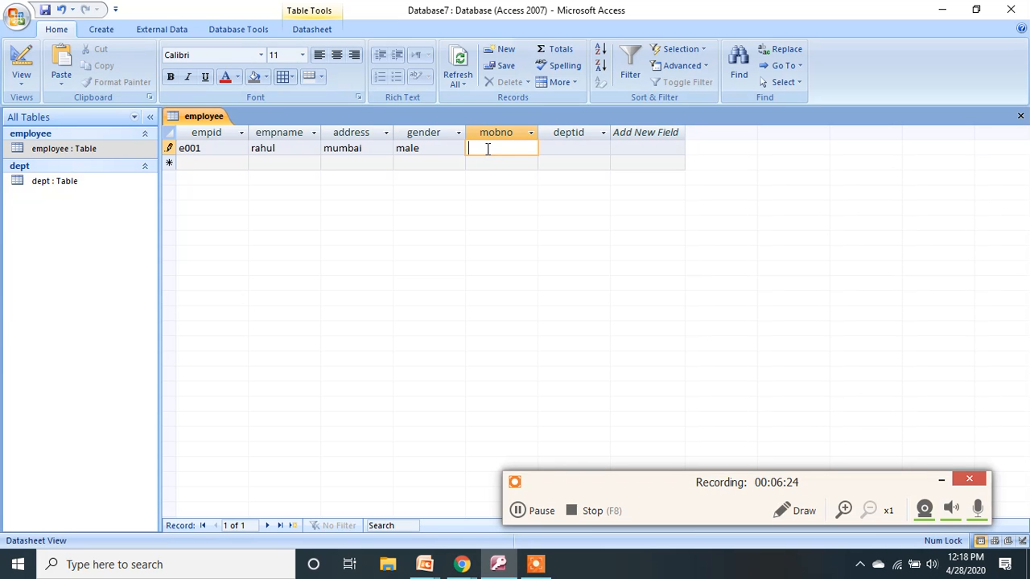
{"action": "key", "text": "Tab"}
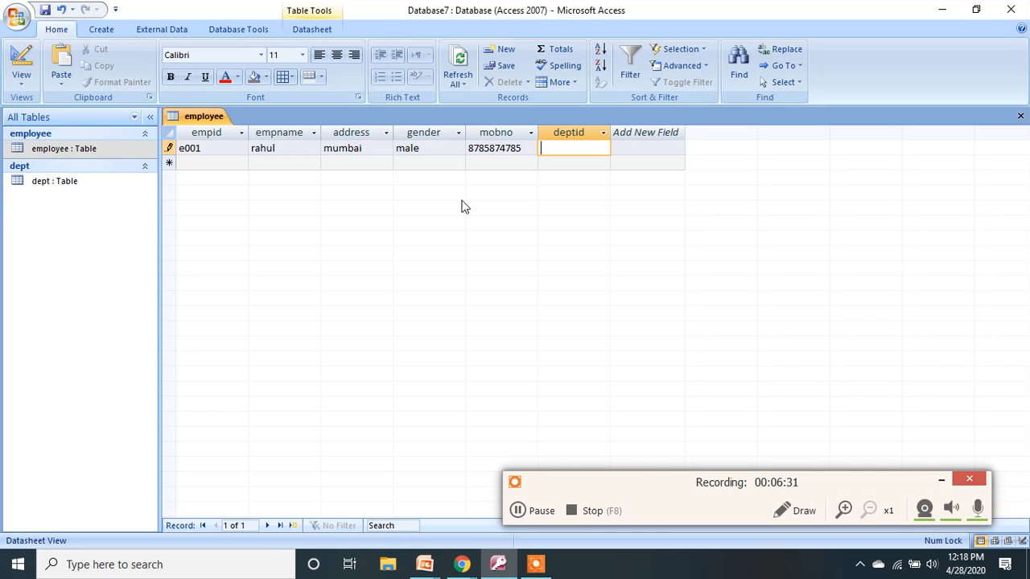
{"action": "type", "text": "10"}
{"action": "key", "text": "Tab"}
Start record e002 with the employee's name and address kolkata.
{"action": "type", "text": "e0"}
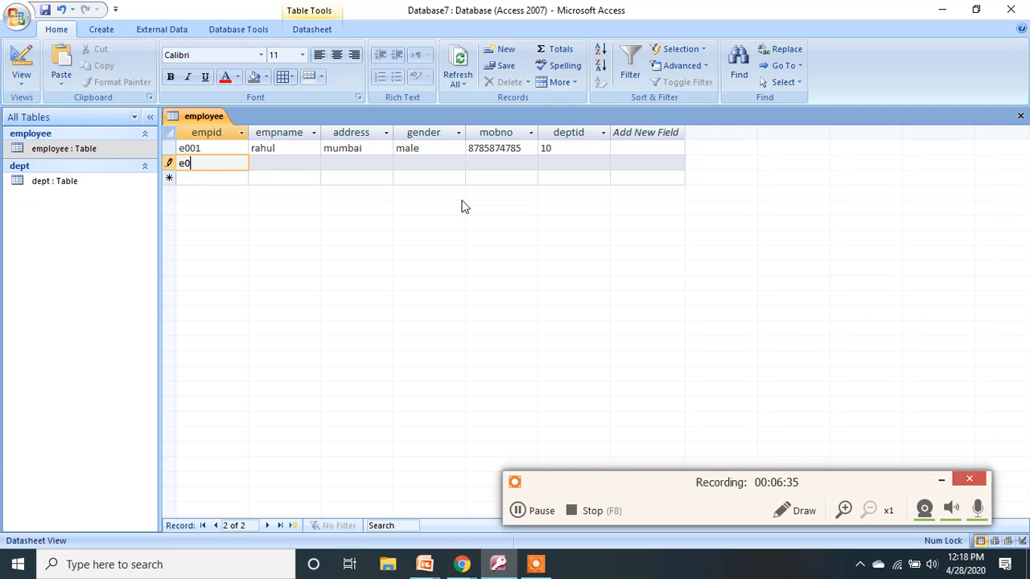
{"action": "type", "text": "01"}
{"action": "key", "text": "BackSpace"}
{"action": "type", "text": "2"}
{"action": "key", "text": "Tab"}
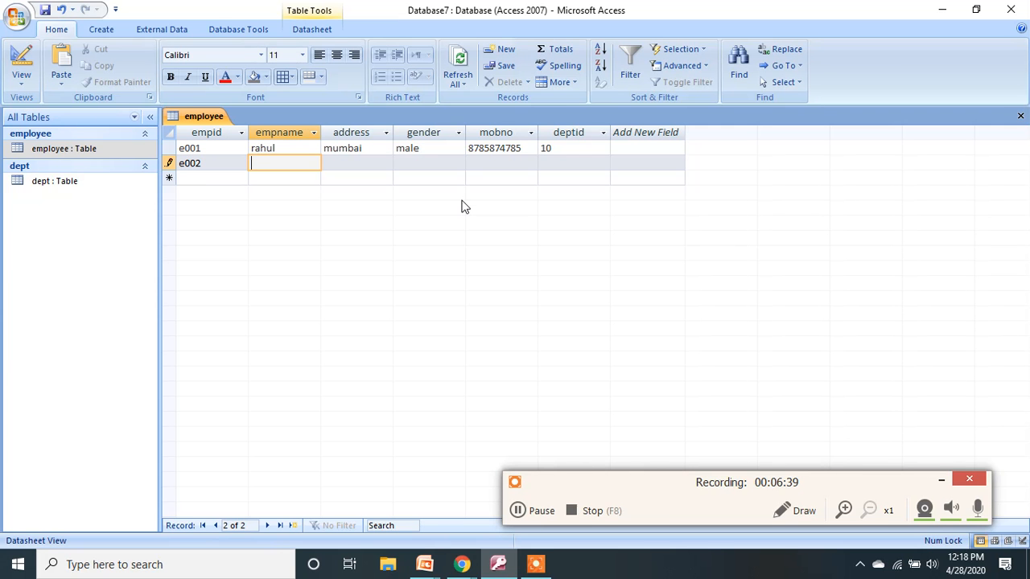
{"action": "type", "text": "rakesh"}
{"action": "key", "text": "Tab"}
{"action": "type", "text": "kolkata"}
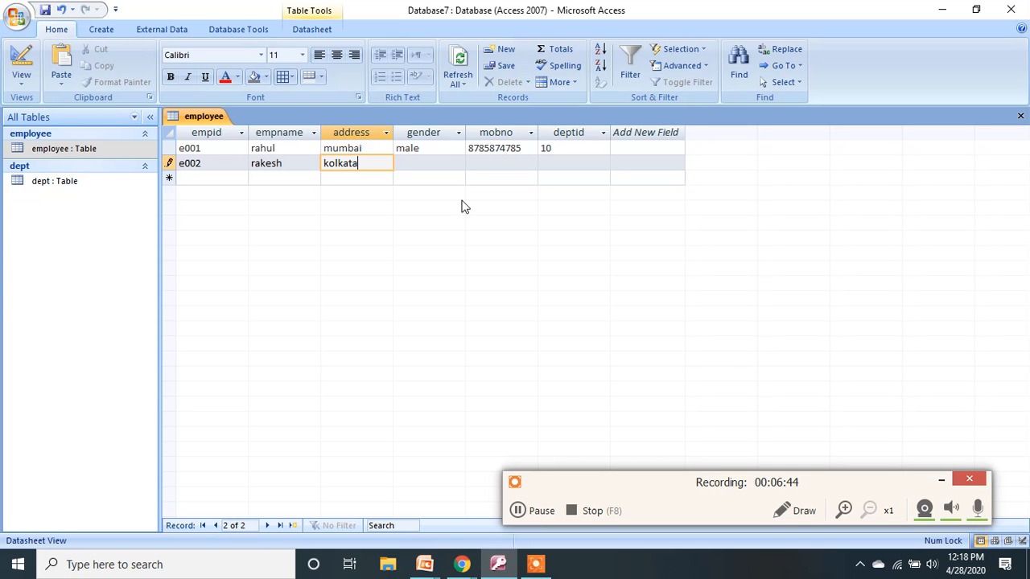
{"action": "key", "text": "Tab"}
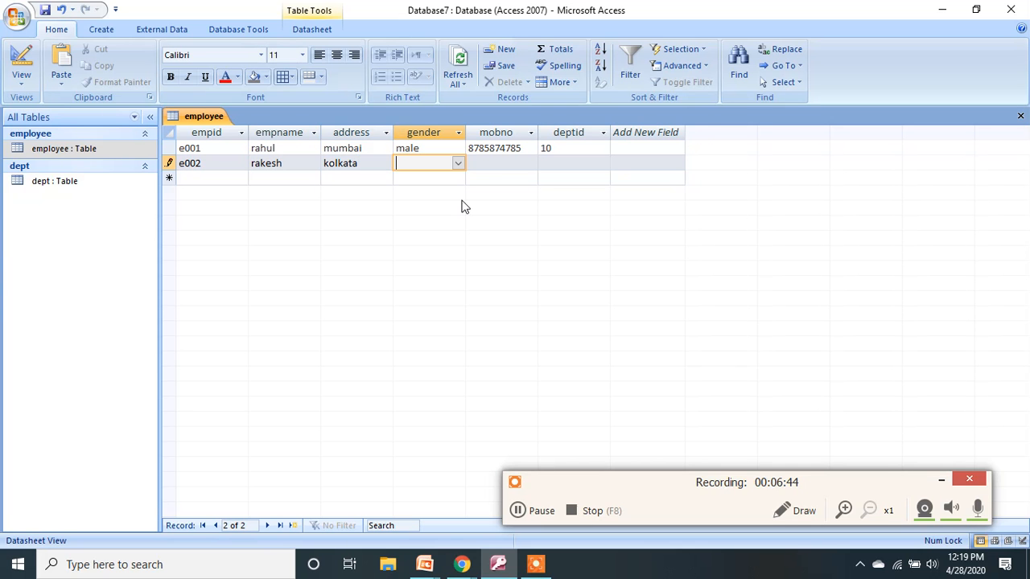
Give e002 gender male, a mobile number and deptid 50, then try to save the record.
{"action": "type", "text": "mak"}
{"action": "key", "text": "BackSpace"}
{"action": "type", "text": "le"}
{"action": "key", "text": "Tab"}
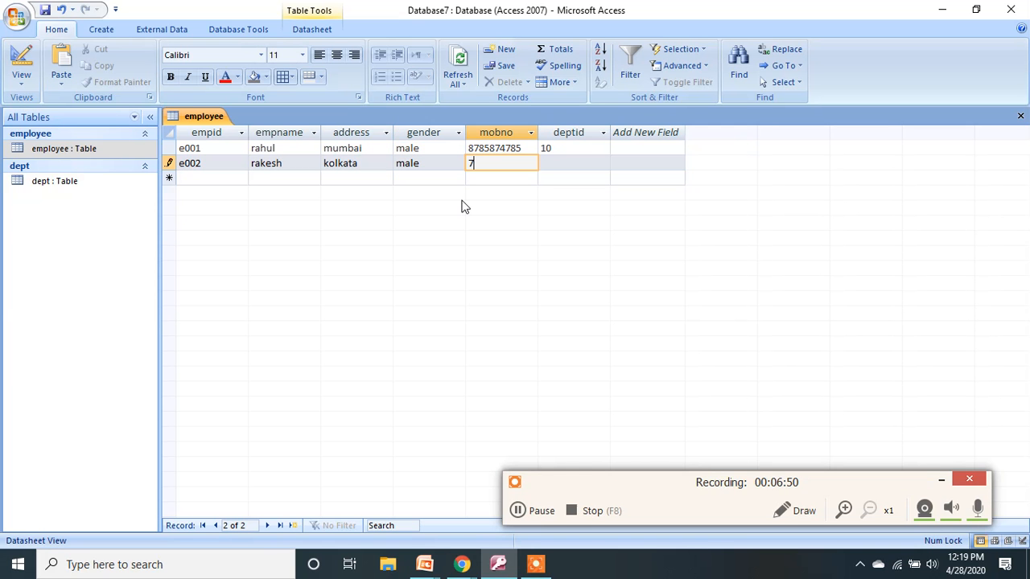
{"action": "key", "text": "Tab"}
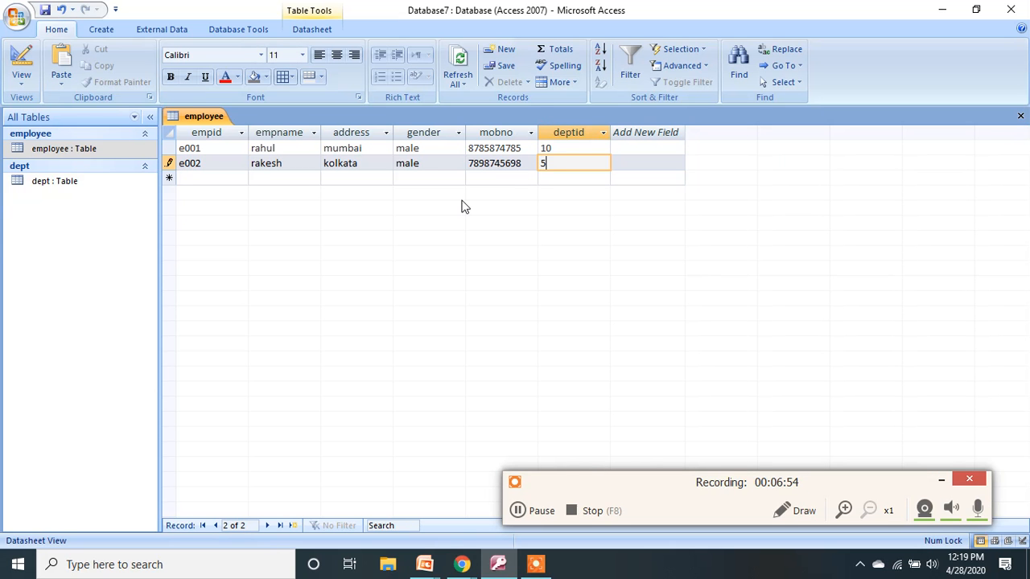
{"action": "type", "text": "0"}
{"action": "key", "text": "Return"}
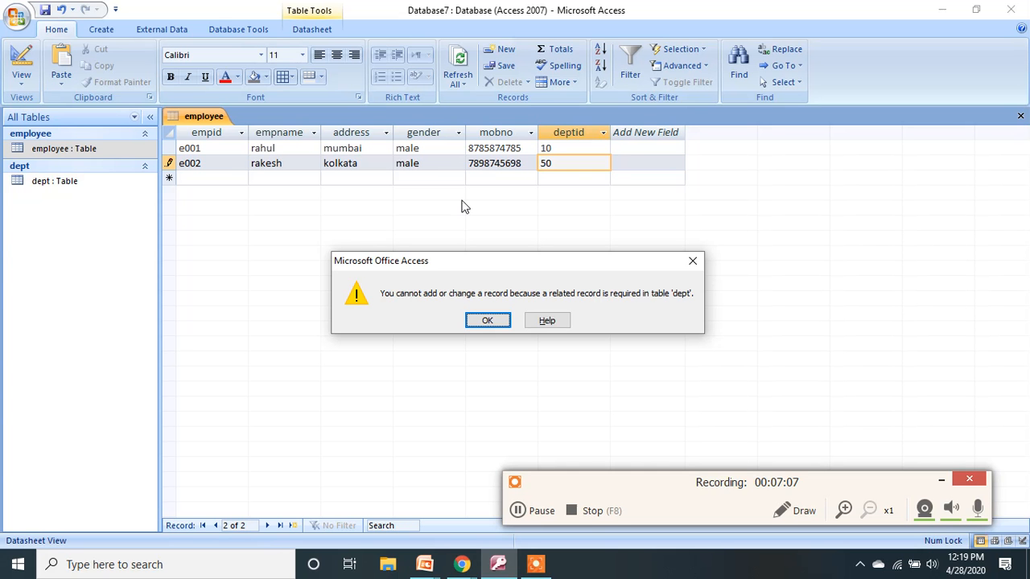
Dismiss the related-record error and change e002's deptid from 50 to 10, saving the record.
{"action": "left_click", "coordinate": [486, 320]}
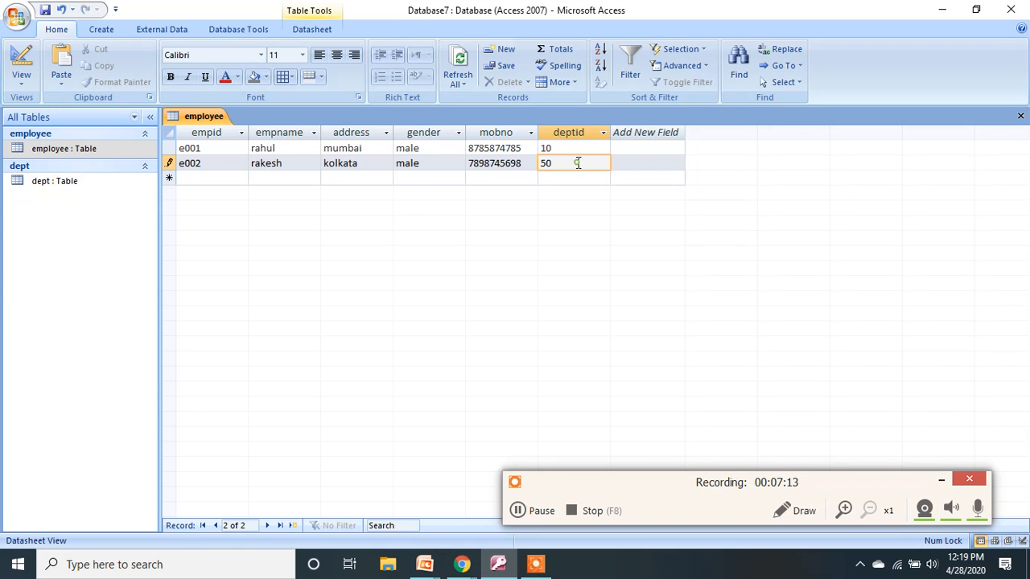
{"action": "left_click_drag", "start_coordinate": [577, 163], "coordinate": [532, 162]}
{"action": "type", "text": "20"}
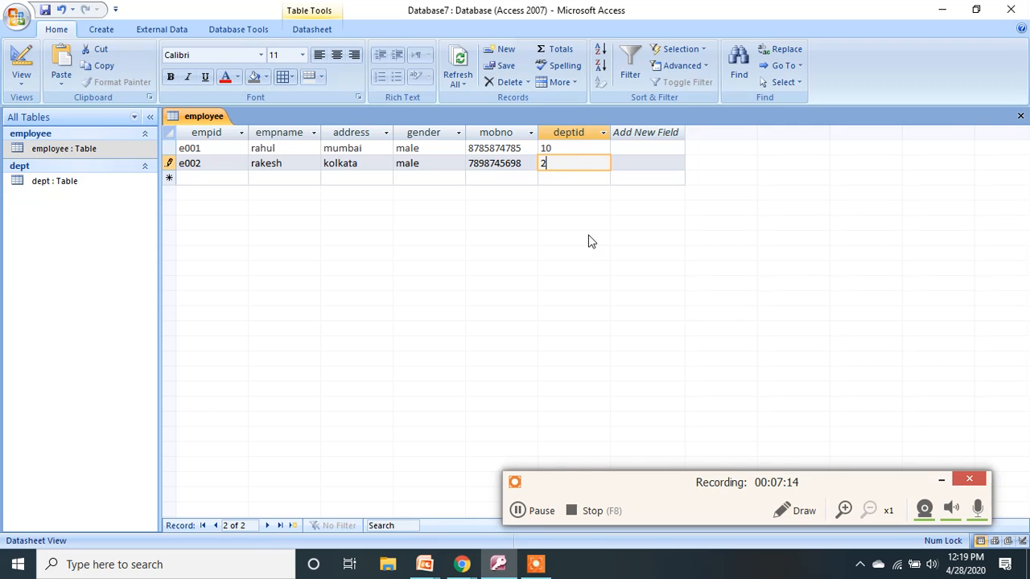
{"action": "key", "text": "BackSpace"}
{"action": "key", "text": "BackSpace"}
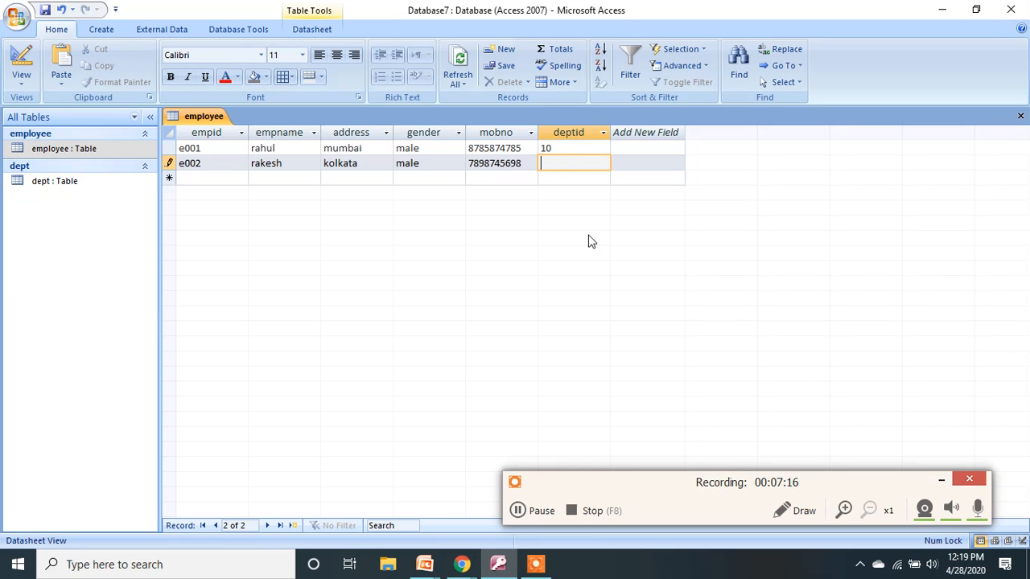
{"action": "type", "text": "10"}
{"action": "key", "text": "Tab"}
Add employee e003: name, address new delhi, male, mobile number, deptid 20.
{"action": "type", "text": "e"}
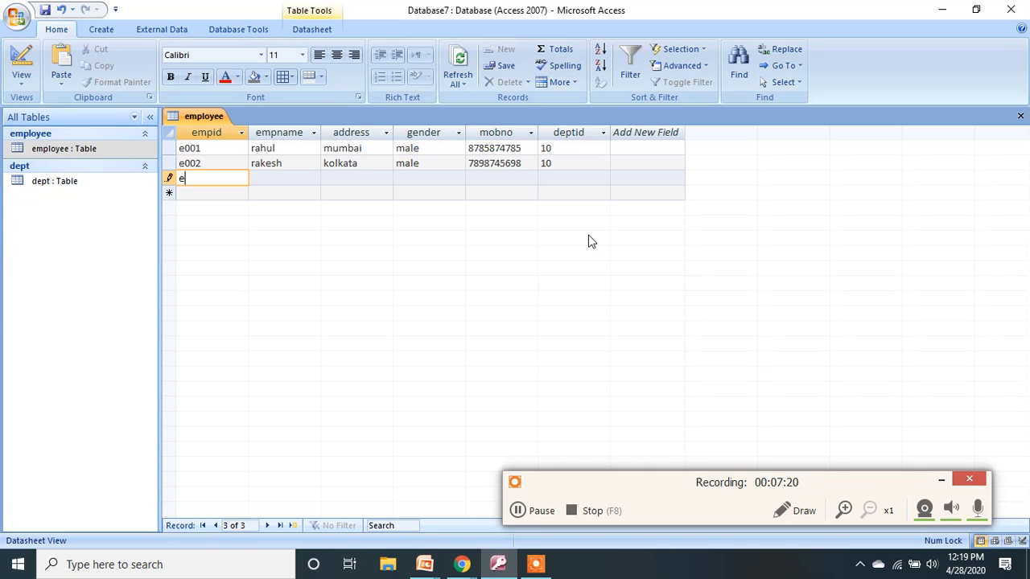
{"action": "type", "text": "003"}
{"action": "key", "text": "Tab"}
{"action": "type", "text": "mukesh"}
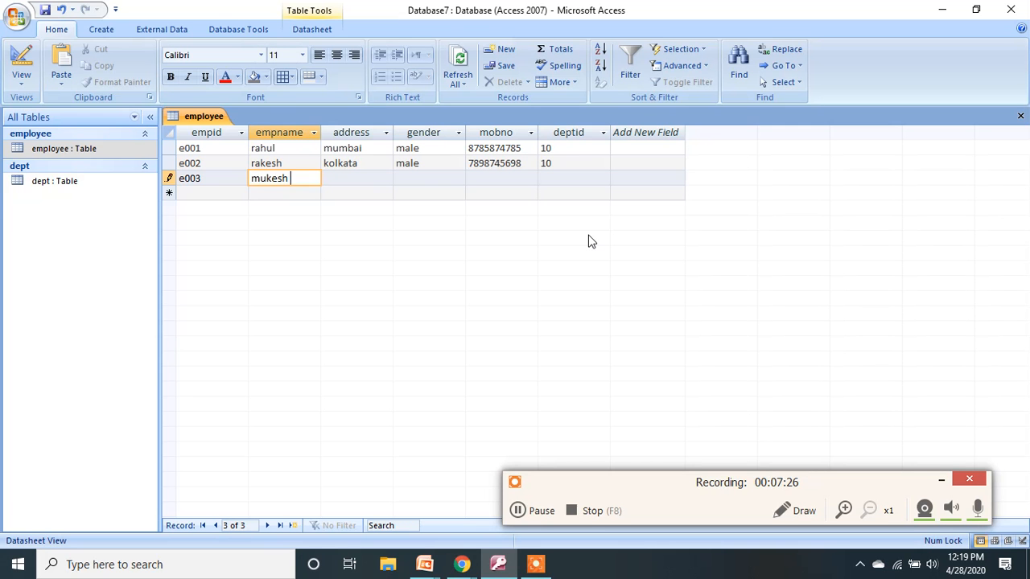
{"action": "key", "text": "Tab"}
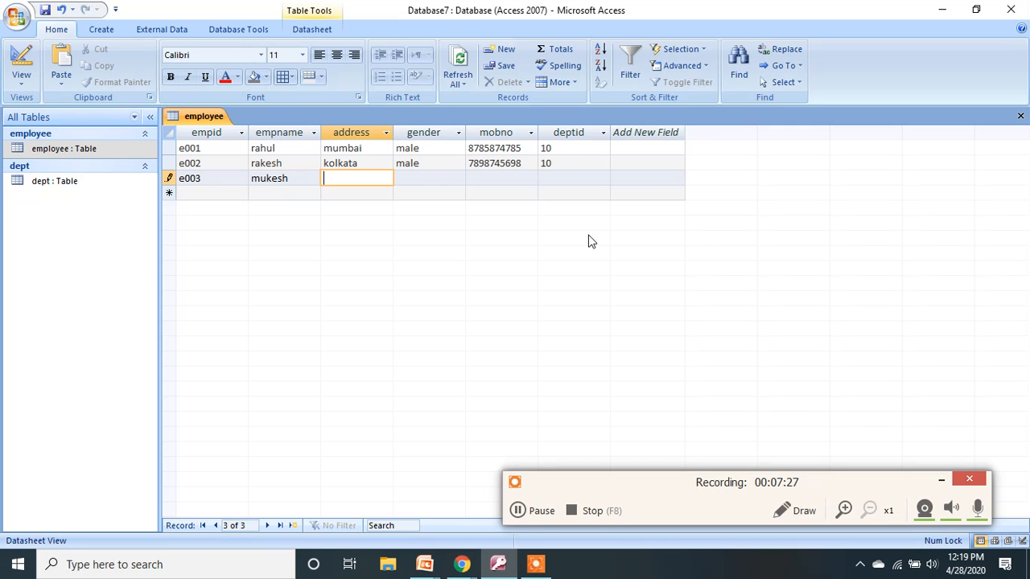
{"action": "type", "text": "new delhi"}
{"action": "key", "text": "Tab"}
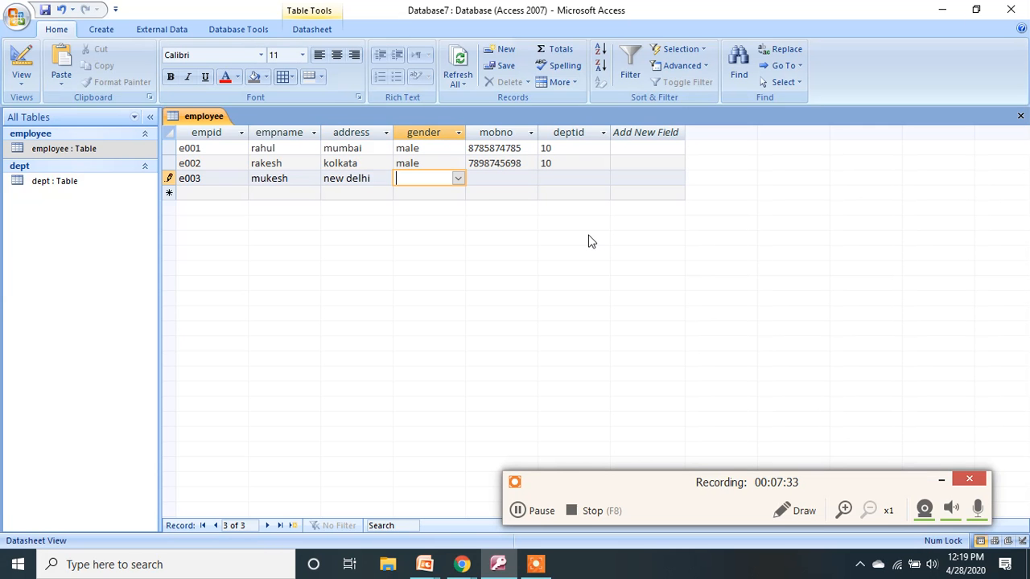
{"action": "type", "text": "male"}
{"action": "key", "text": "Tab"}
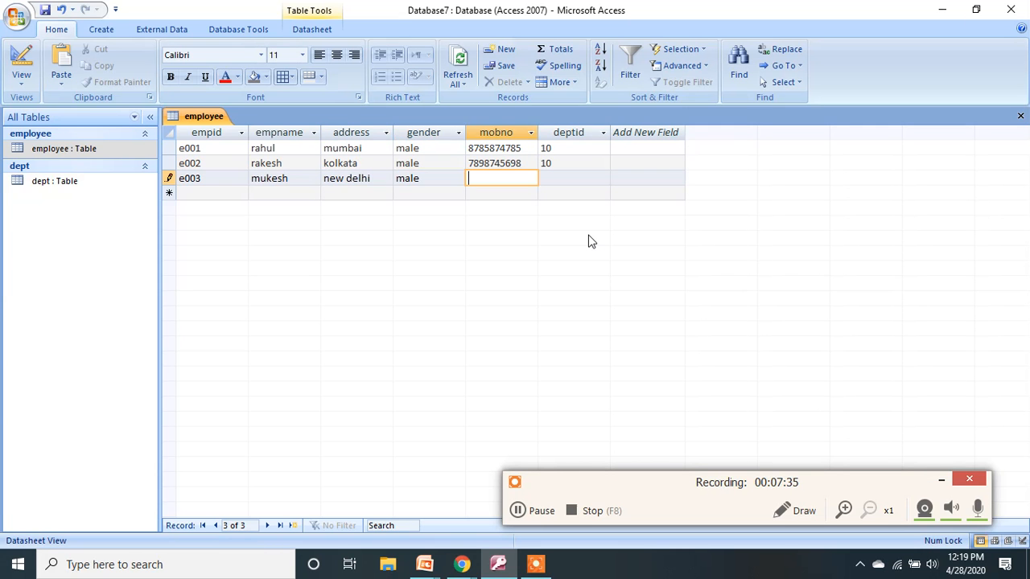
{"action": "key", "text": "Tab"}
{"action": "type", "text": "2"}
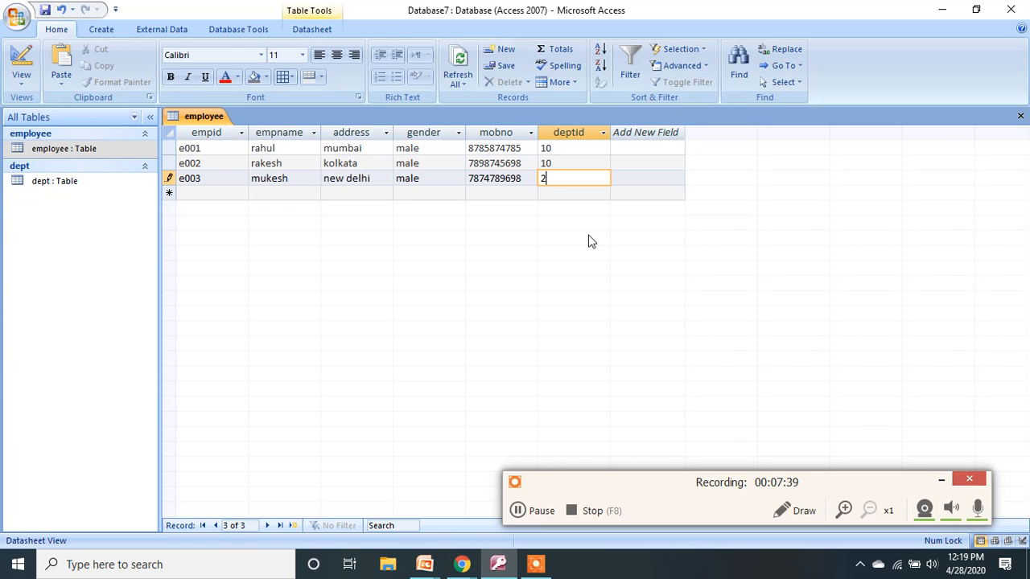
{"action": "type", "text": "0"}
{"action": "key", "text": "Tab"}
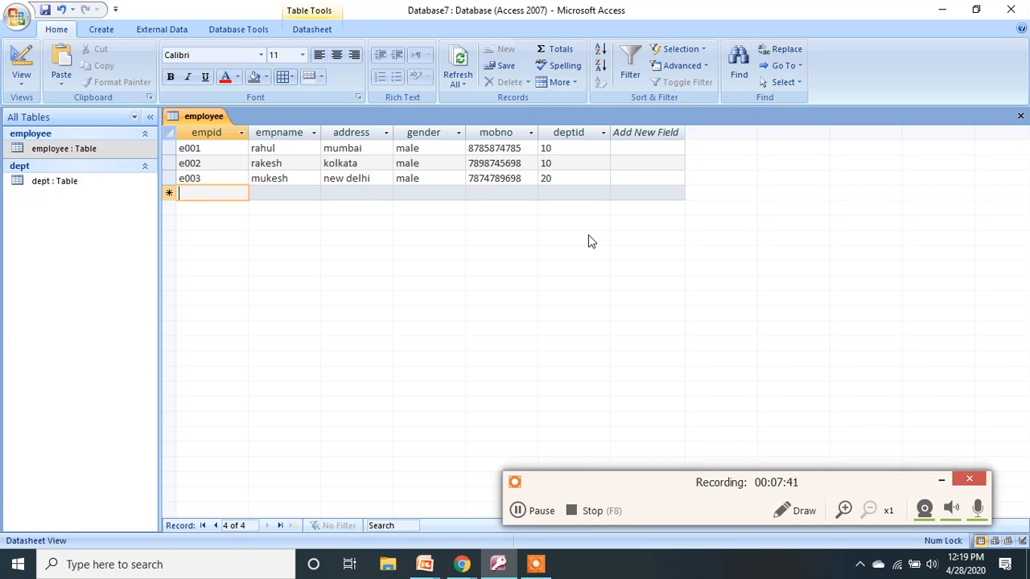
Add employee e004: name, address patna, male, mobile number, deptid 20, and save.
{"action": "type", "text": "e00"}
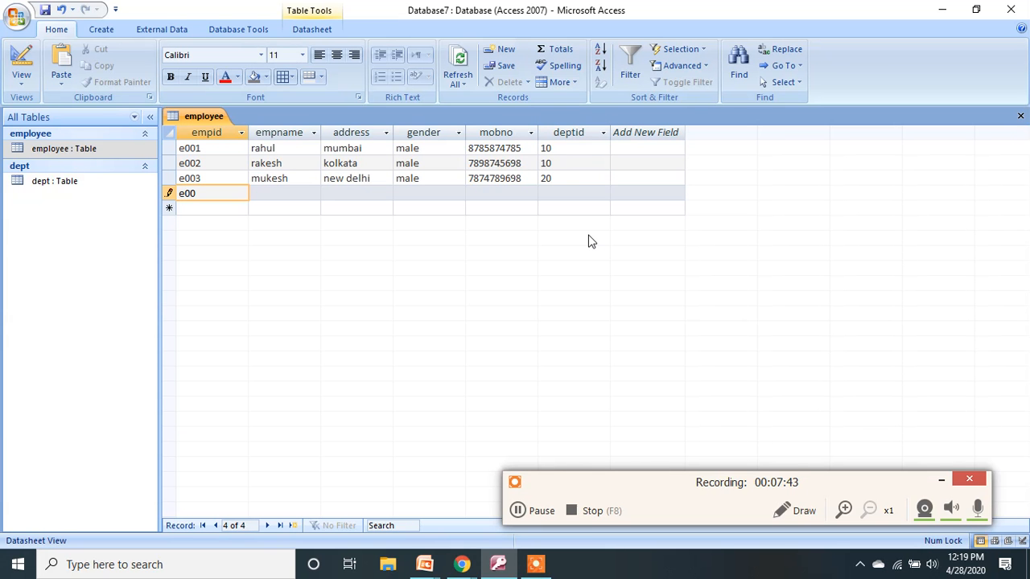
{"action": "type", "text": "4"}
{"action": "key", "text": "Tab"}
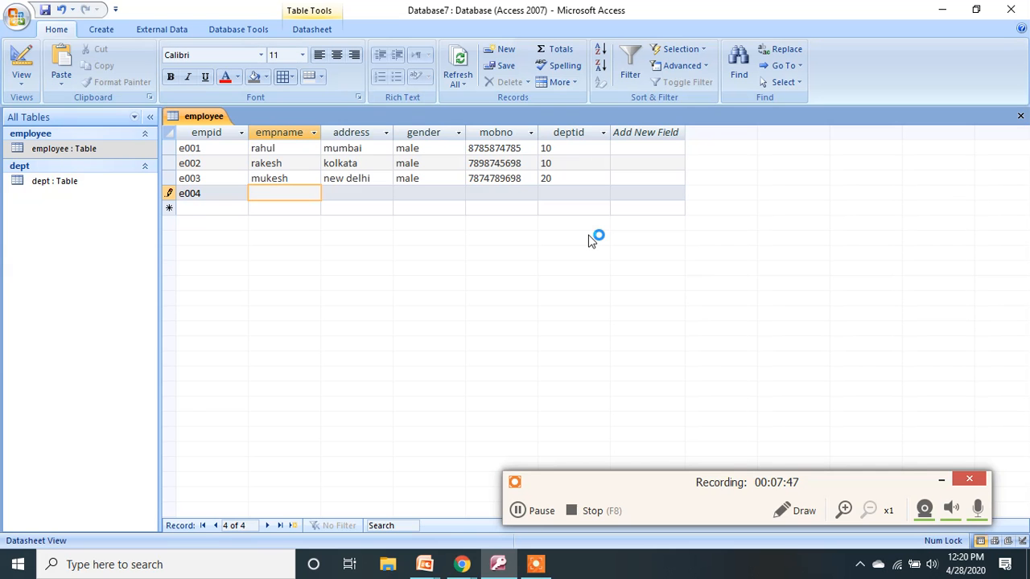
{"action": "key", "text": "Tab"}
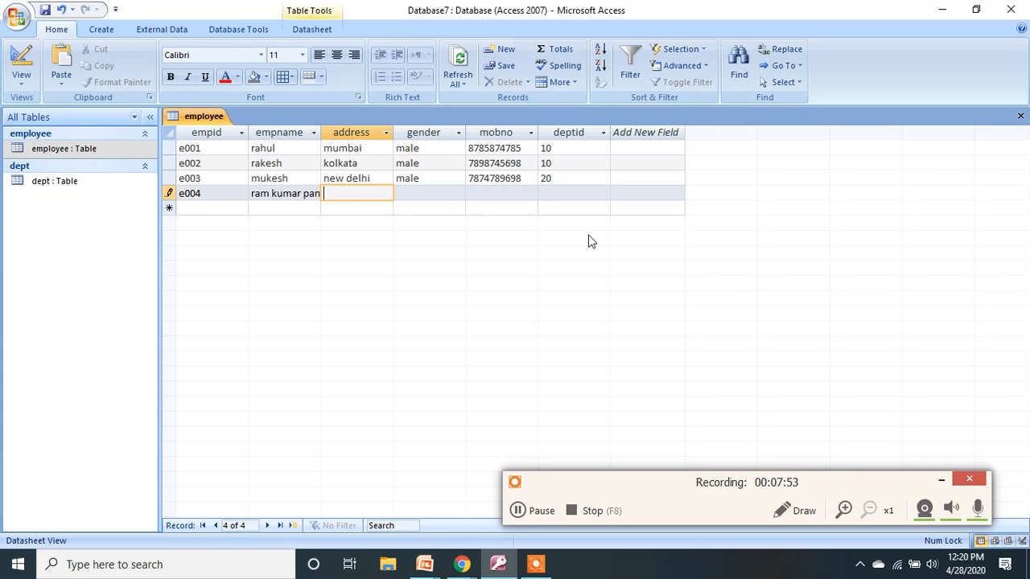
{"action": "type", "text": "patna"}
{"action": "key", "text": "Tab"}
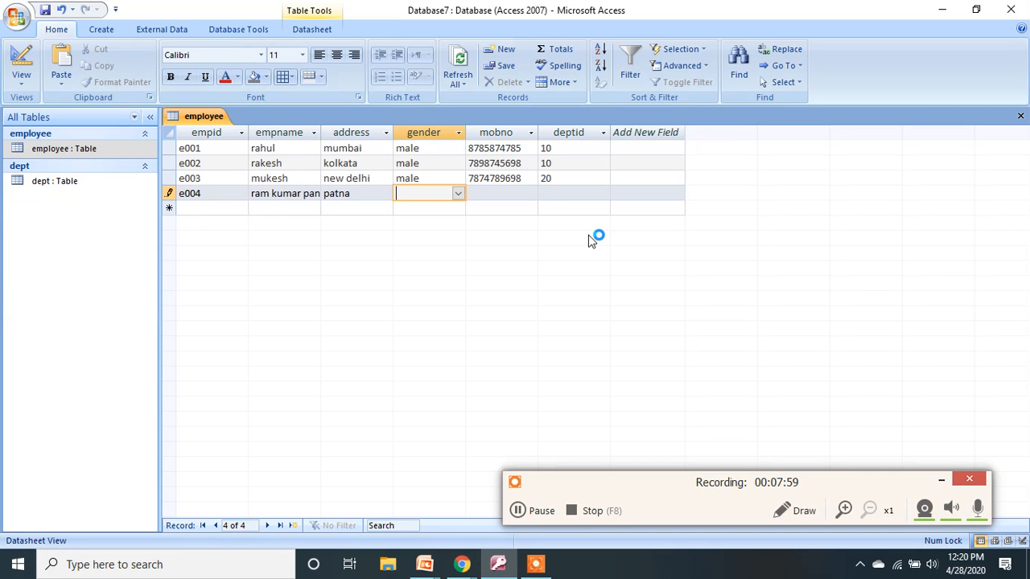
{"action": "type", "text": "male"}
{"action": "key", "text": "Tab"}
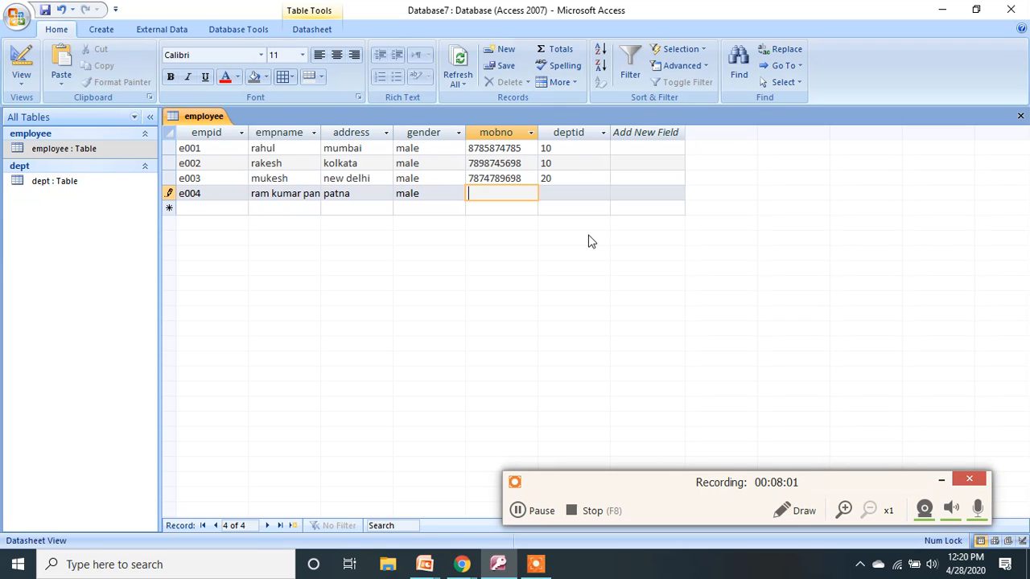
{"action": "key", "text": "Tab"}
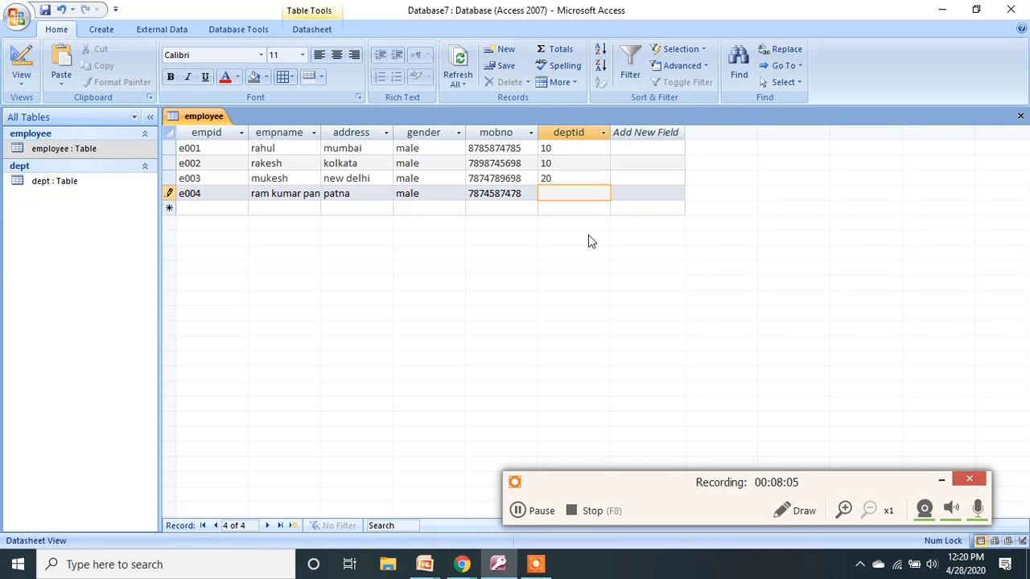
{"action": "type", "text": "20"}
{"action": "left_click", "coordinate": [45, 10]}
Close the employee table and open the dept table's datasheet.
{"action": "left_click", "coordinate": [1020, 115]}
{"action": "left_click", "coordinate": [68, 185]}
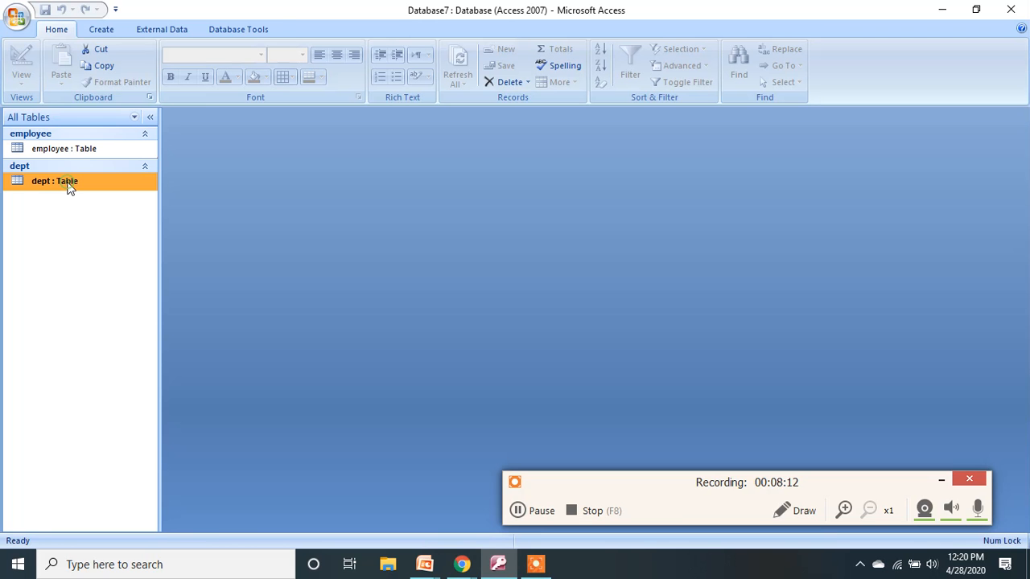
{"action": "double_click", "coordinate": [68, 184]}
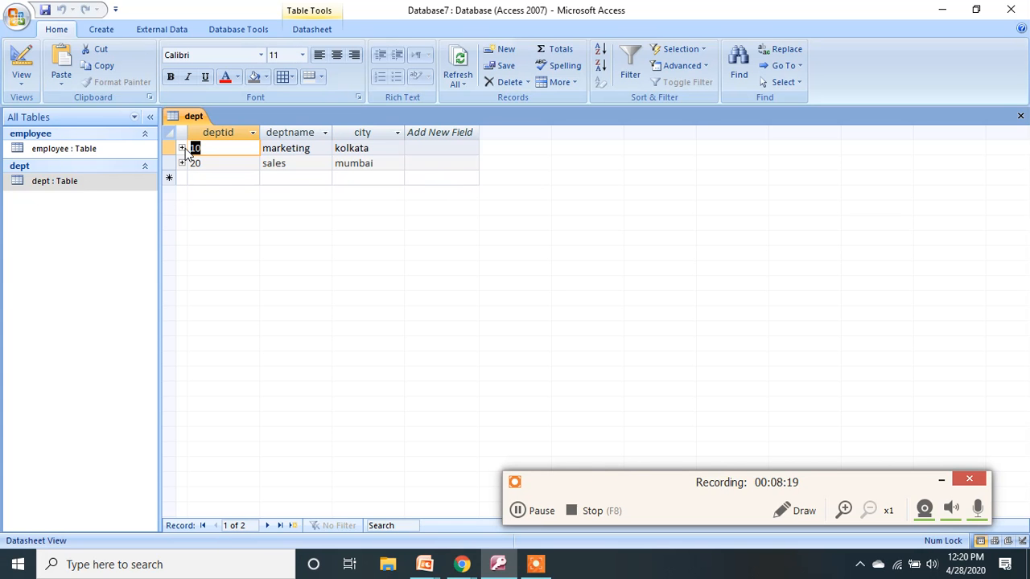
Expand and collapse the subdatasheets of departments 10 and 20 to view their employees.
{"action": "left_click", "coordinate": [182, 149]}
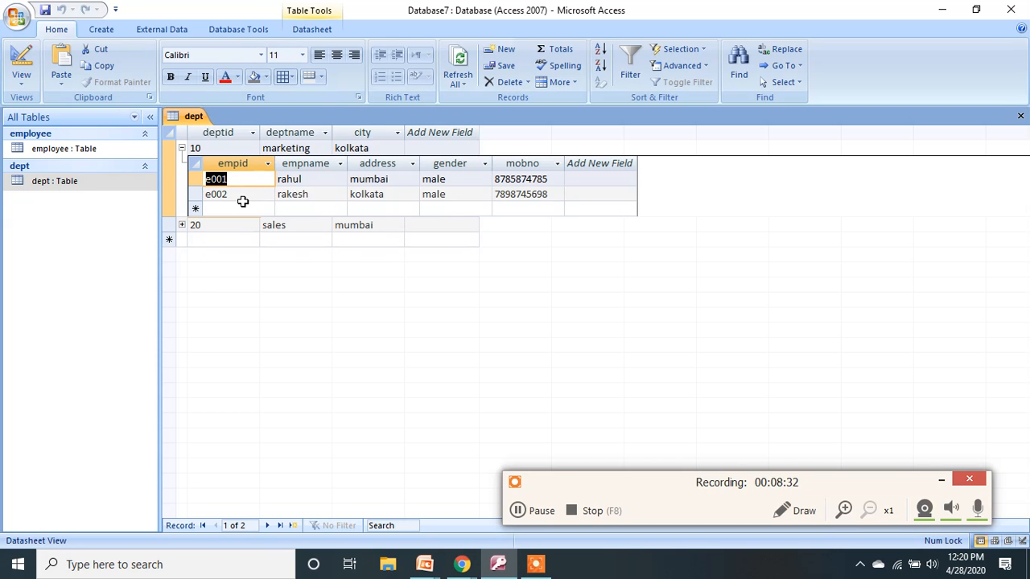
{"action": "left_click", "coordinate": [182, 148]}
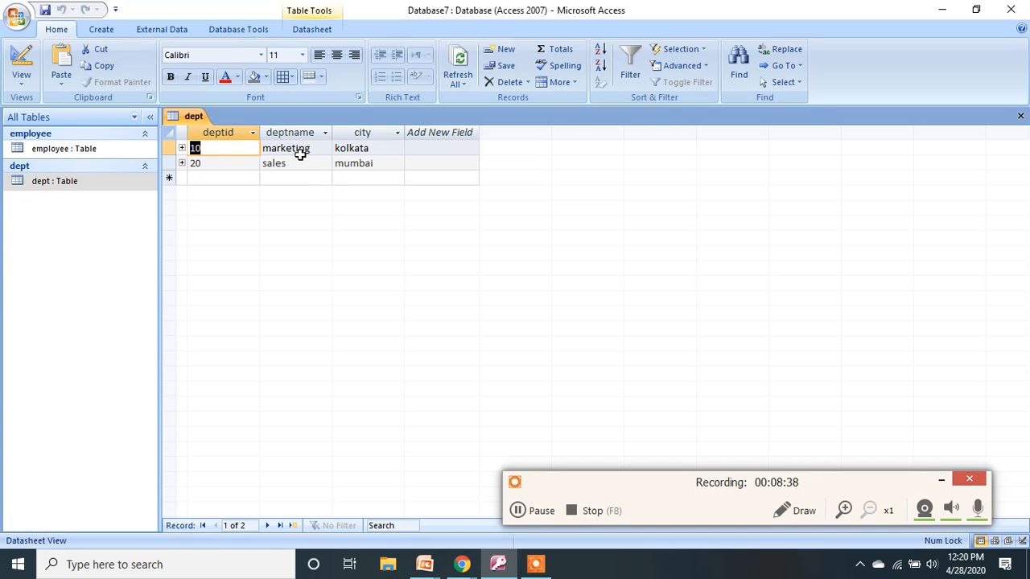
{"action": "left_click", "coordinate": [181, 163]}
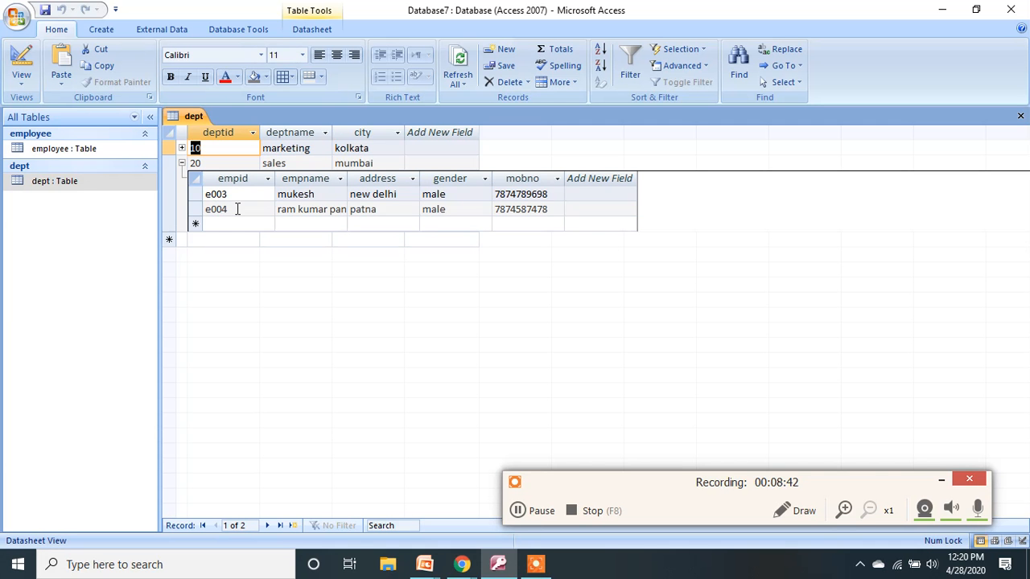
{"action": "left_click", "coordinate": [182, 163]}
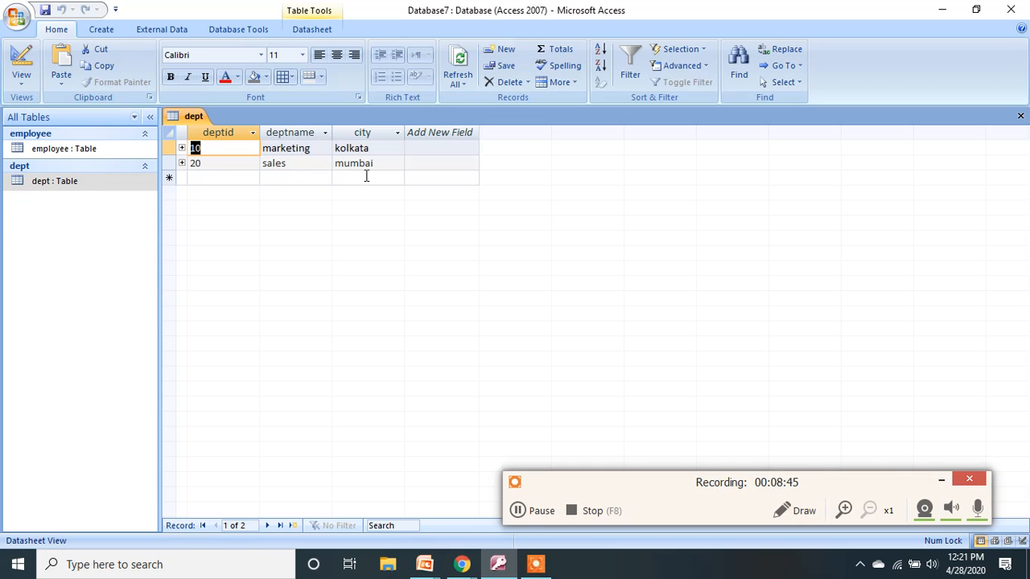
{"action": "left_click", "coordinate": [182, 164]}
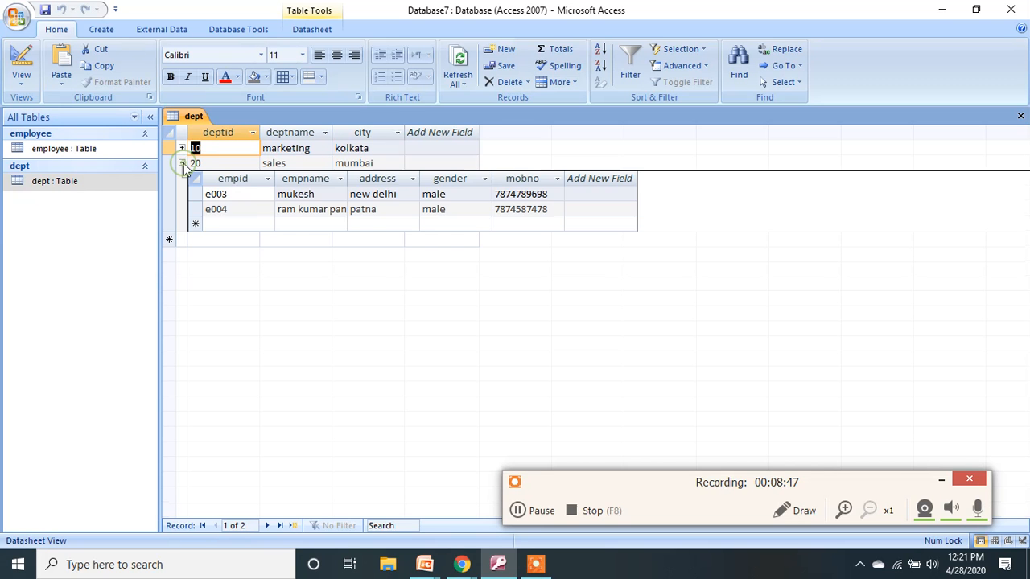
{"action": "left_click", "coordinate": [182, 164]}
{"action": "left_click", "coordinate": [182, 148]}
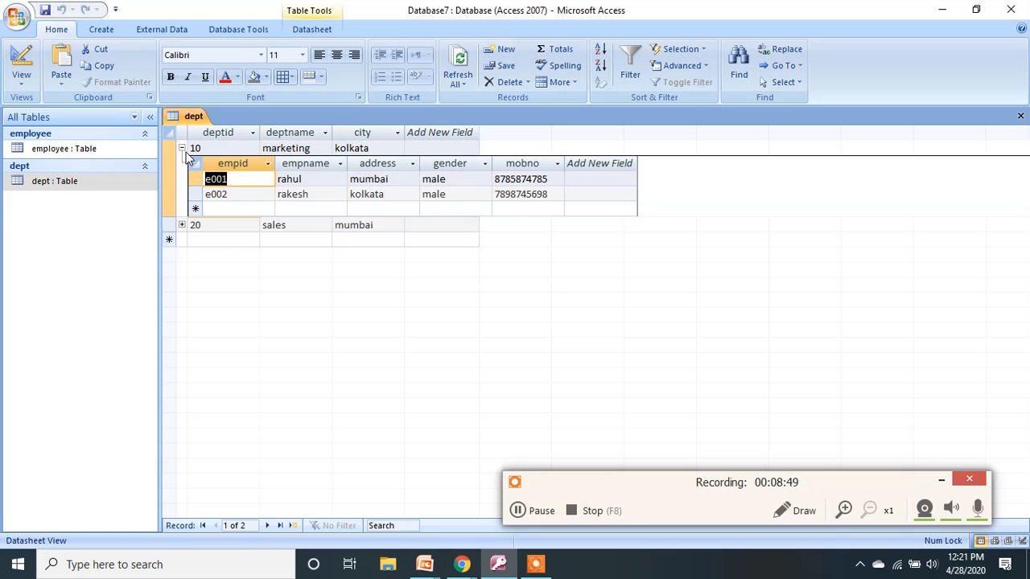
{"action": "left_click", "coordinate": [182, 148]}
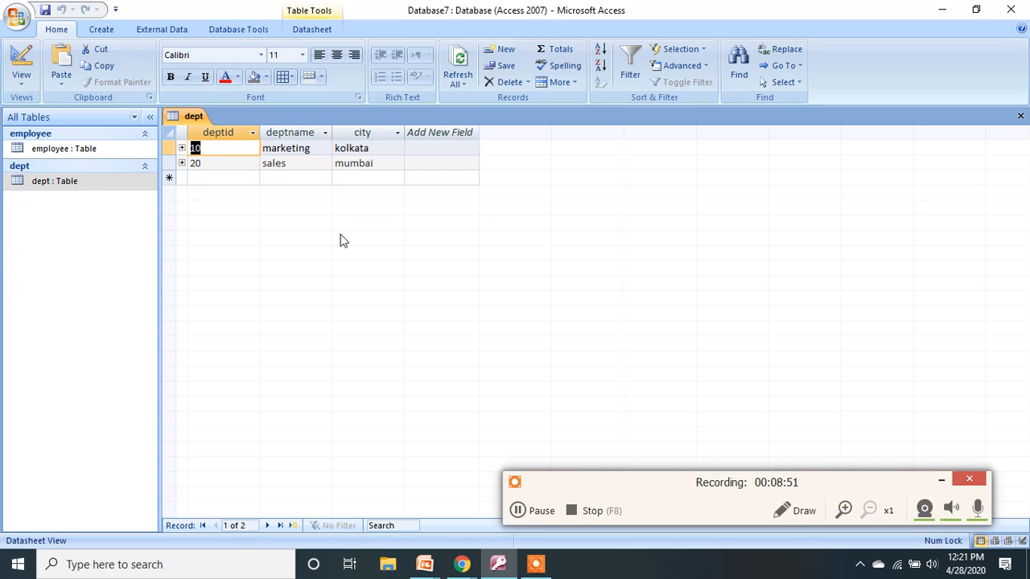